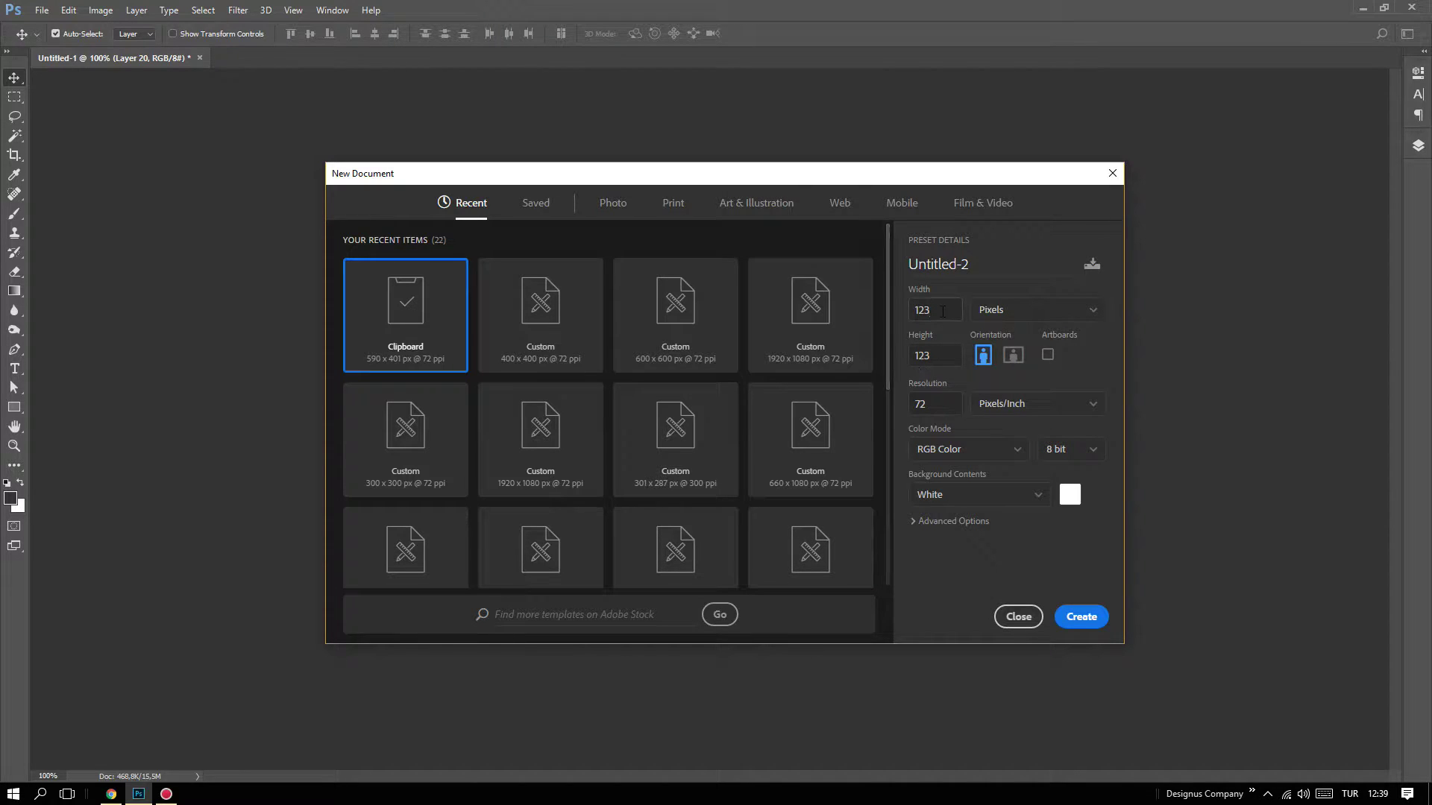
Step: Create a new 400 × 400 pixel white document, Untitled-2
{"action": "double_click", "coordinate": [911, 311]}
{"action": "type", "text": "400"}
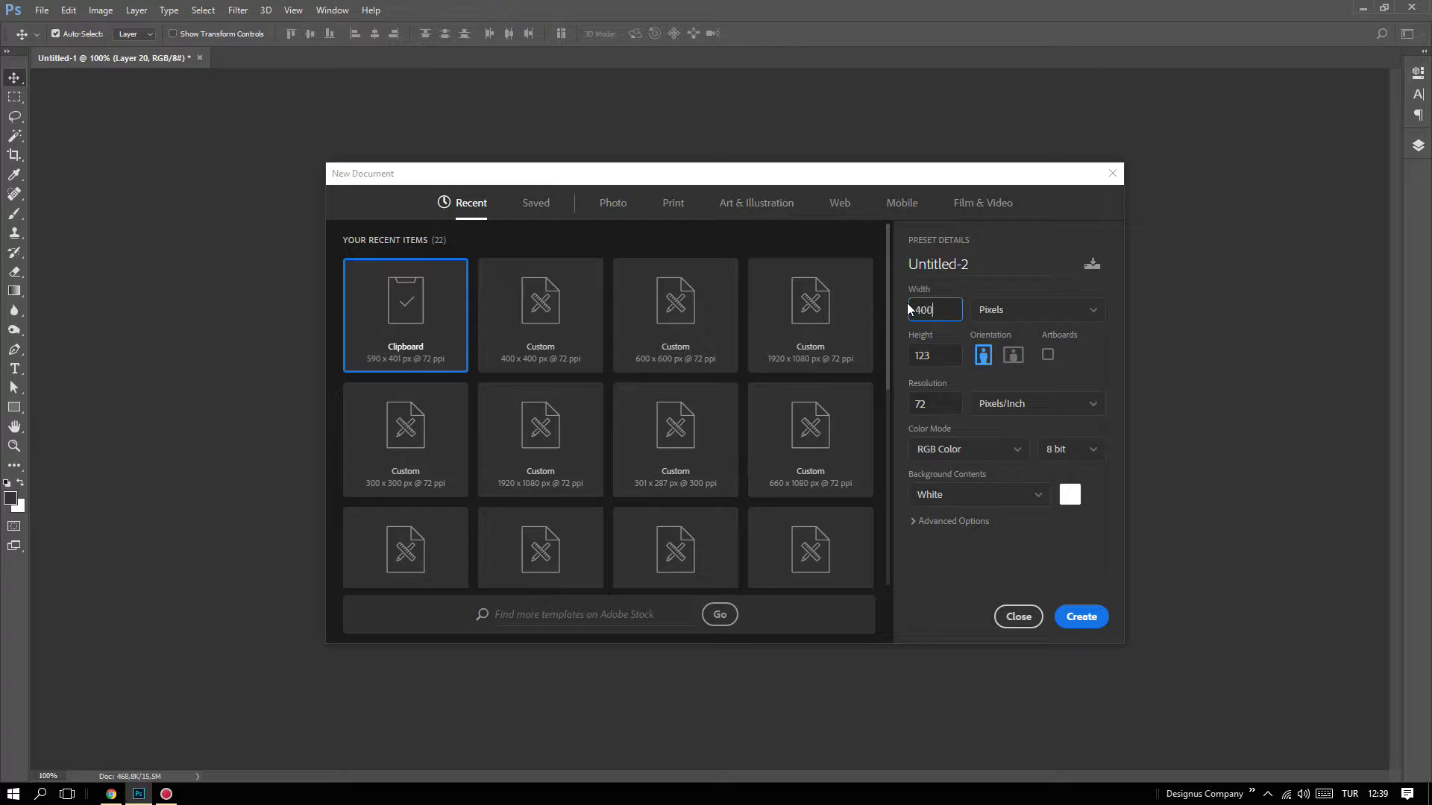
{"action": "key", "text": "Tab"}
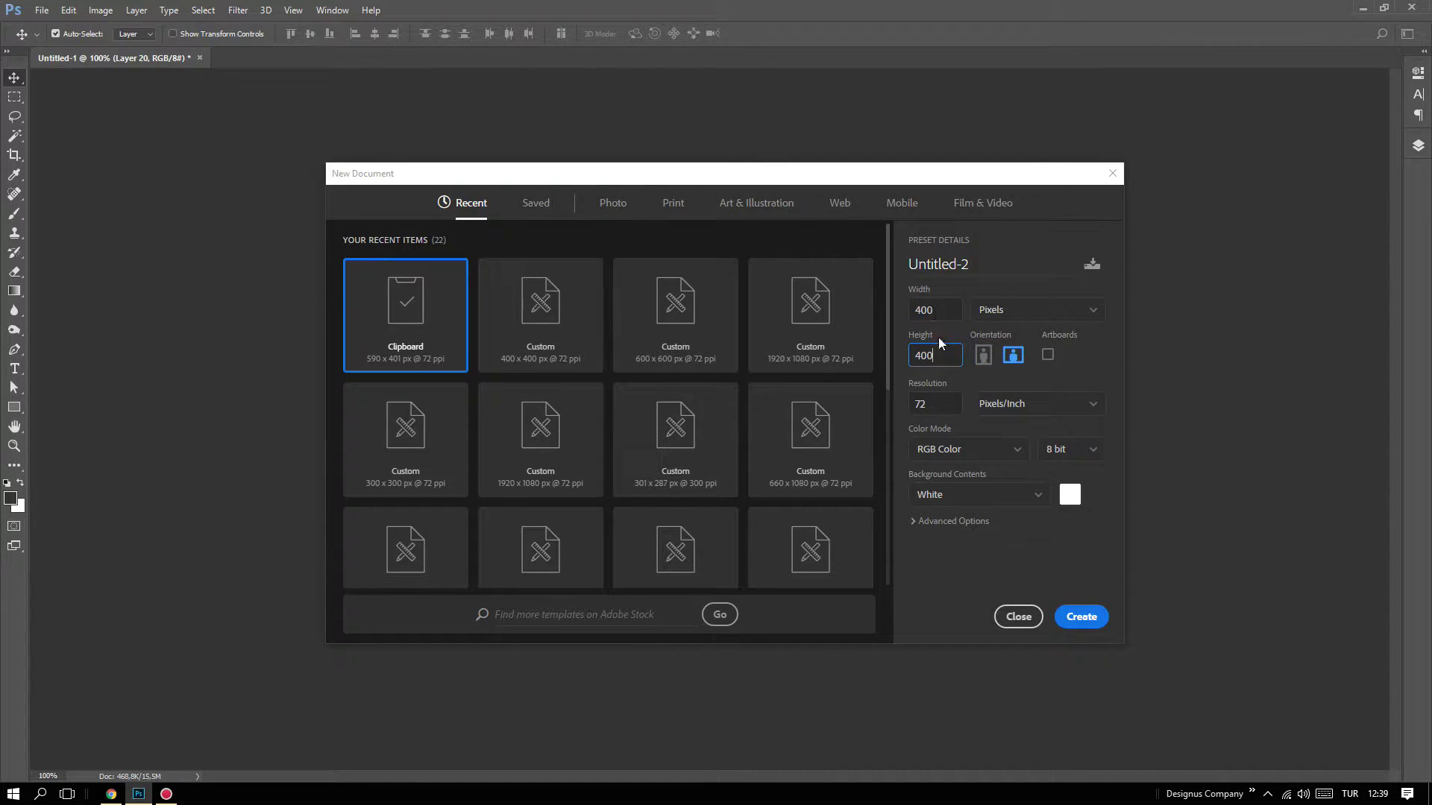
{"action": "left_click", "coordinate": [1082, 616]}
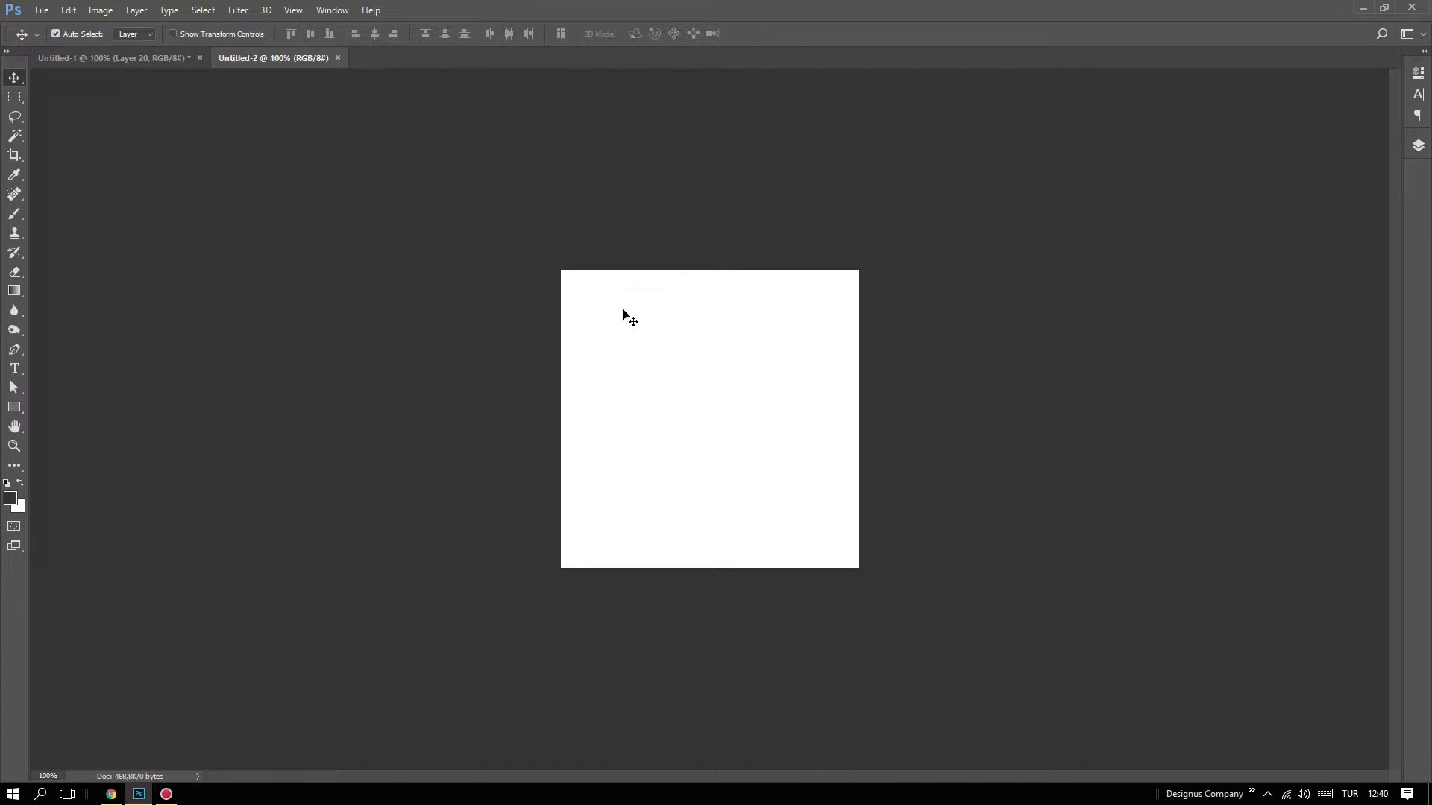
Step: Browse the Rohappy portfolio in Chrome for the red-background moustache photo
{"action": "left_click", "coordinate": [111, 793]}
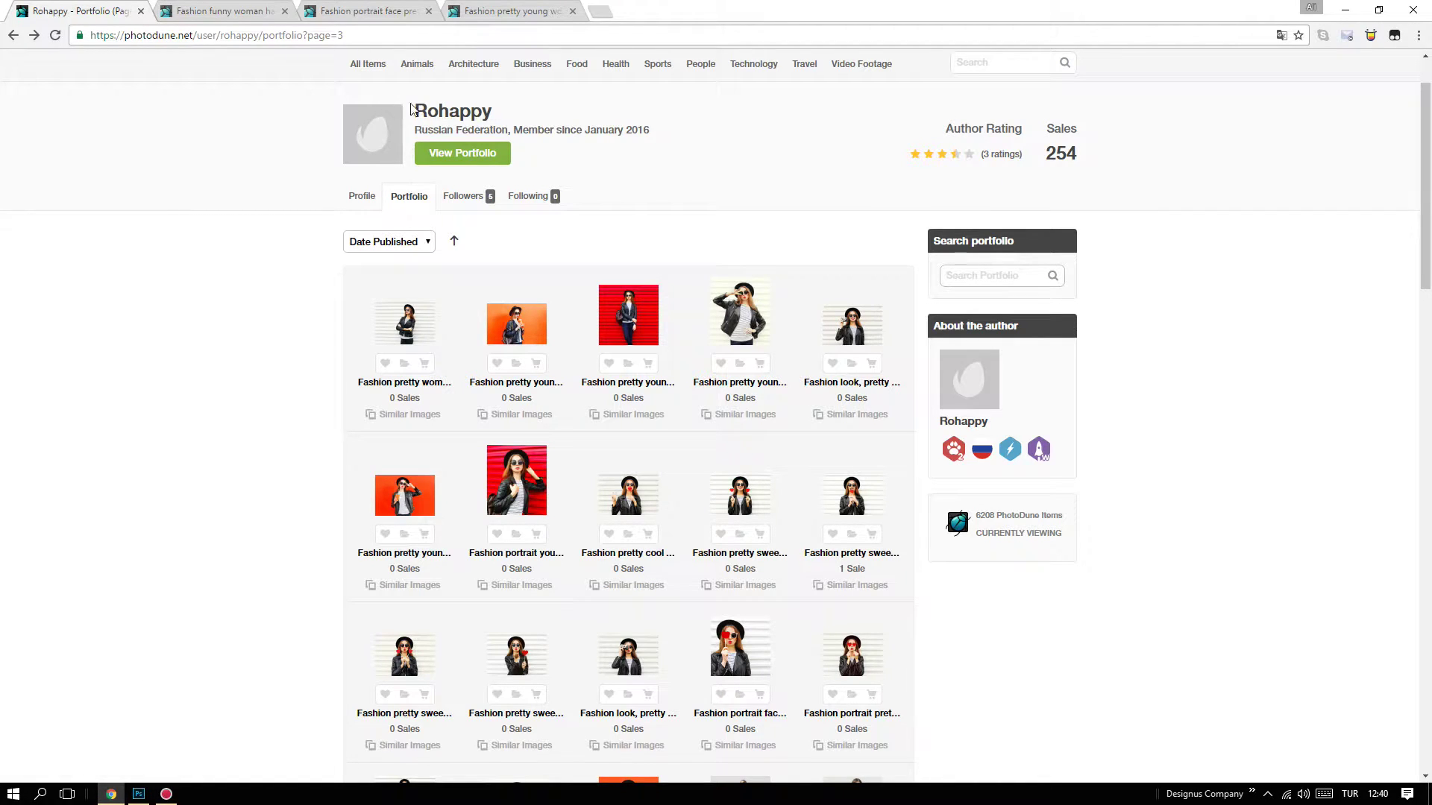
{"action": "scroll", "coordinate": [717, 261], "scroll_direction": "up", "scroll_amount": 1}
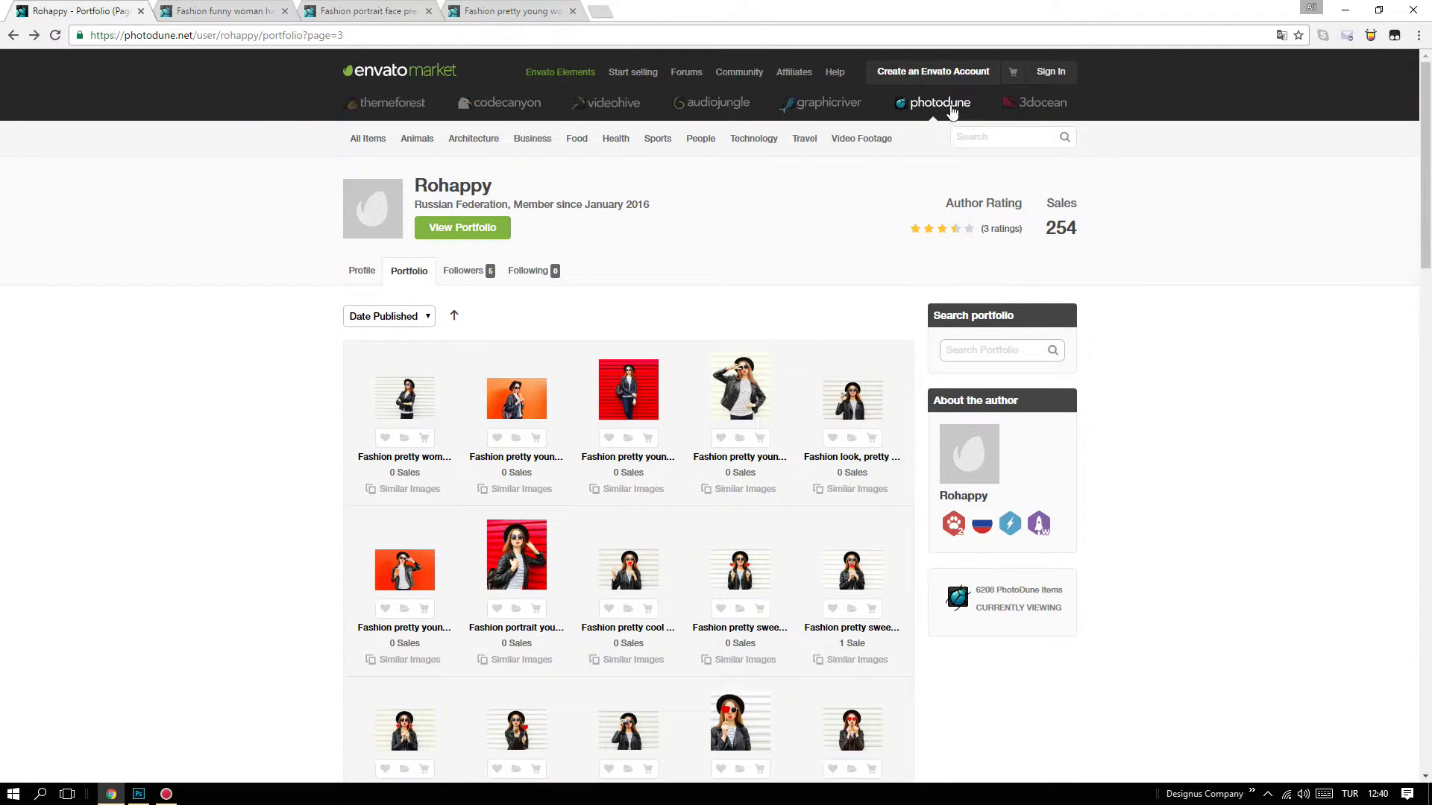
{"action": "scroll", "coordinate": [700, 258], "scroll_direction": "down", "scroll_amount": 3}
{"action": "scroll", "coordinate": [558, 401], "scroll_direction": "down", "scroll_amount": 2}
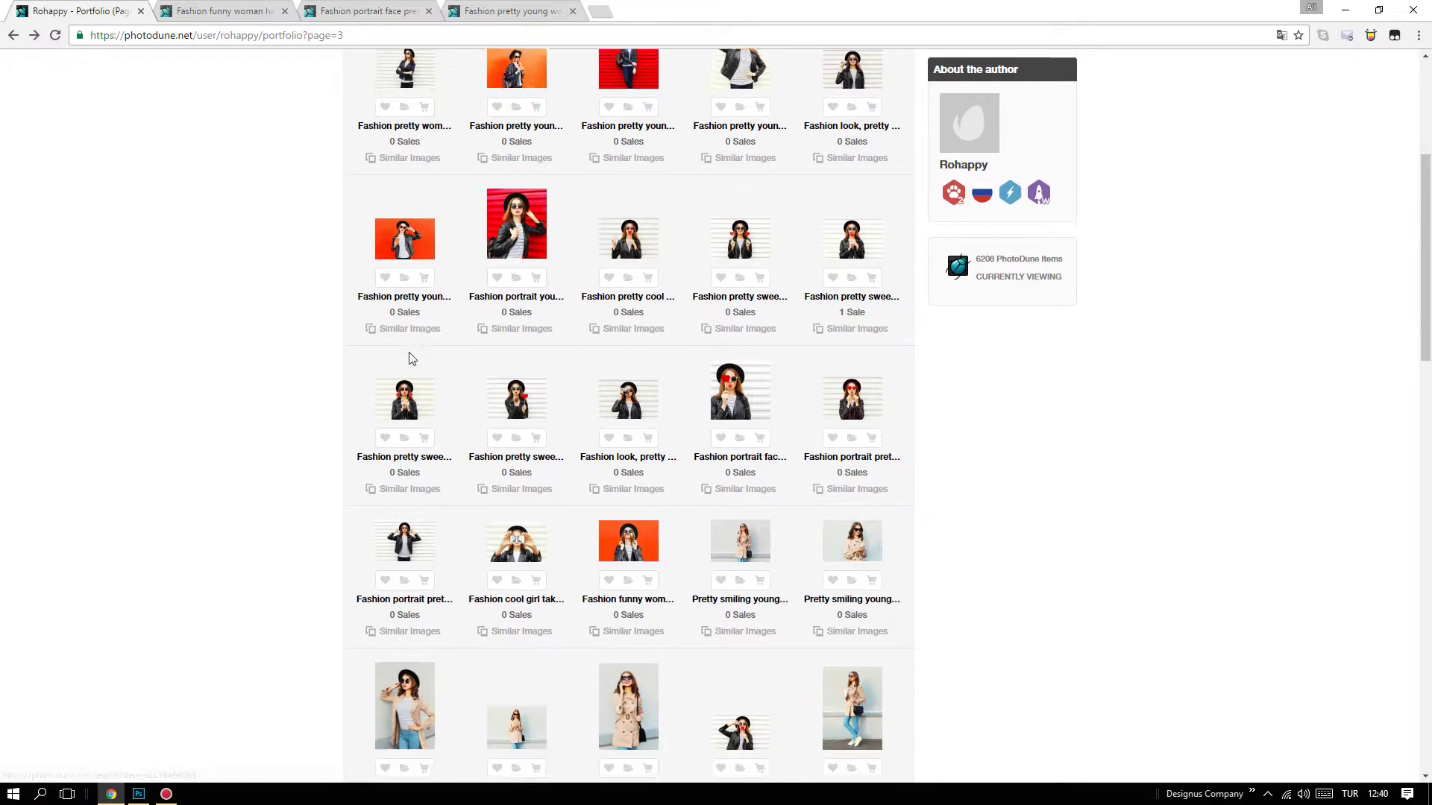
{"action": "scroll", "coordinate": [544, 446], "scroll_direction": "down", "scroll_amount": 2}
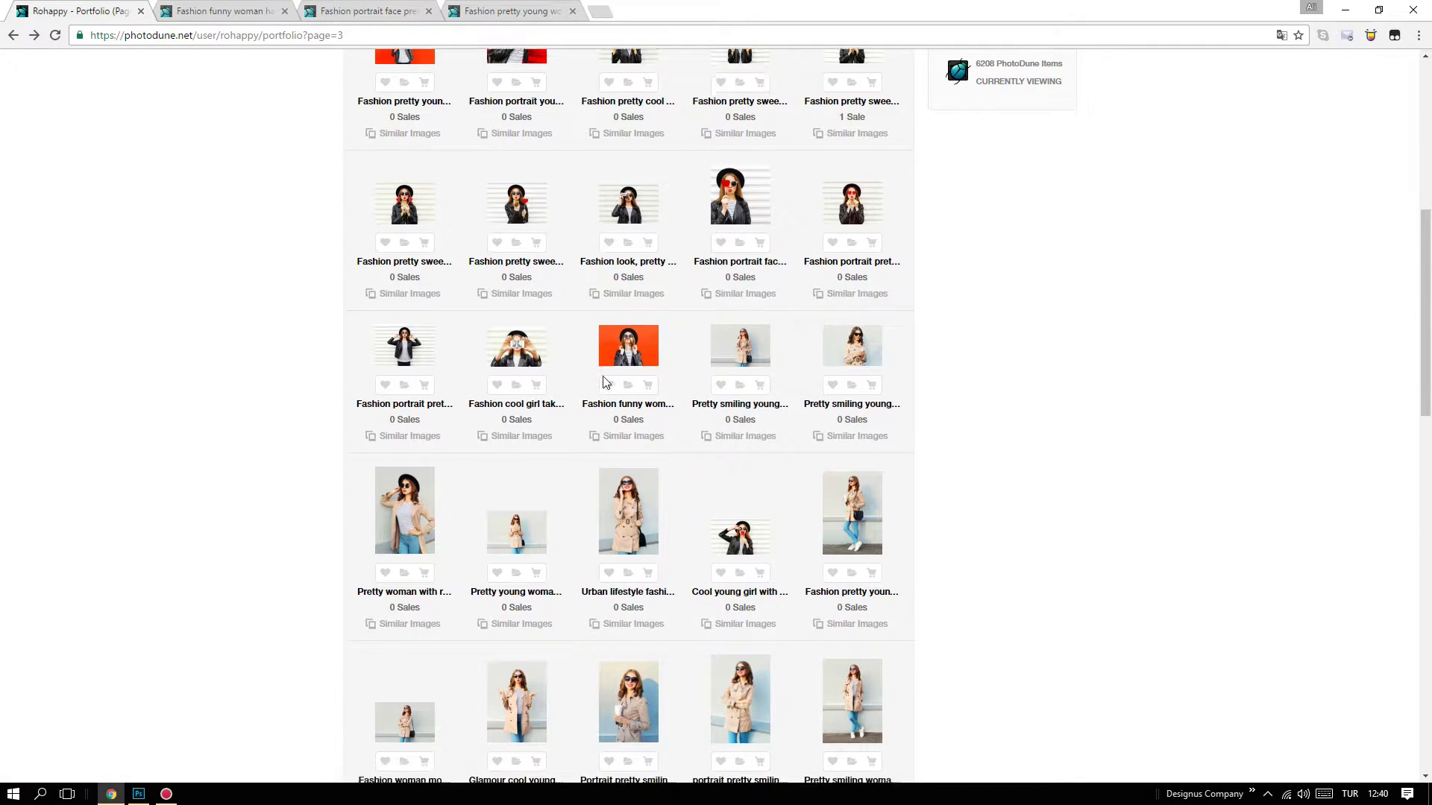
{"action": "scroll", "coordinate": [603, 381], "scroll_direction": "down", "scroll_amount": 3}
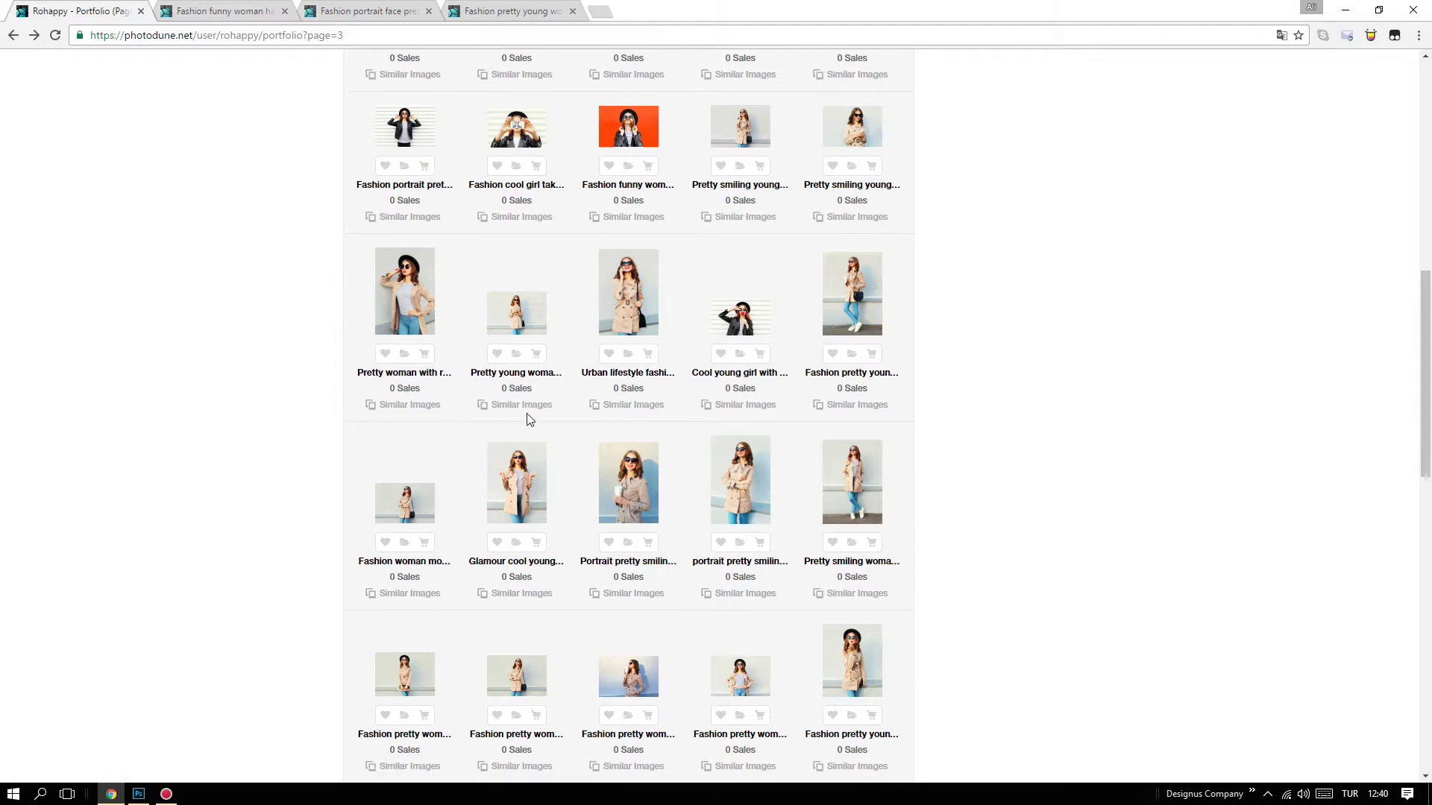
{"action": "scroll", "coordinate": [585, 418], "scroll_direction": "down", "scroll_amount": 1}
{"action": "scroll", "coordinate": [589, 395], "scroll_direction": "down", "scroll_amount": 2}
{"action": "scroll", "coordinate": [604, 394], "scroll_direction": "down", "scroll_amount": 2}
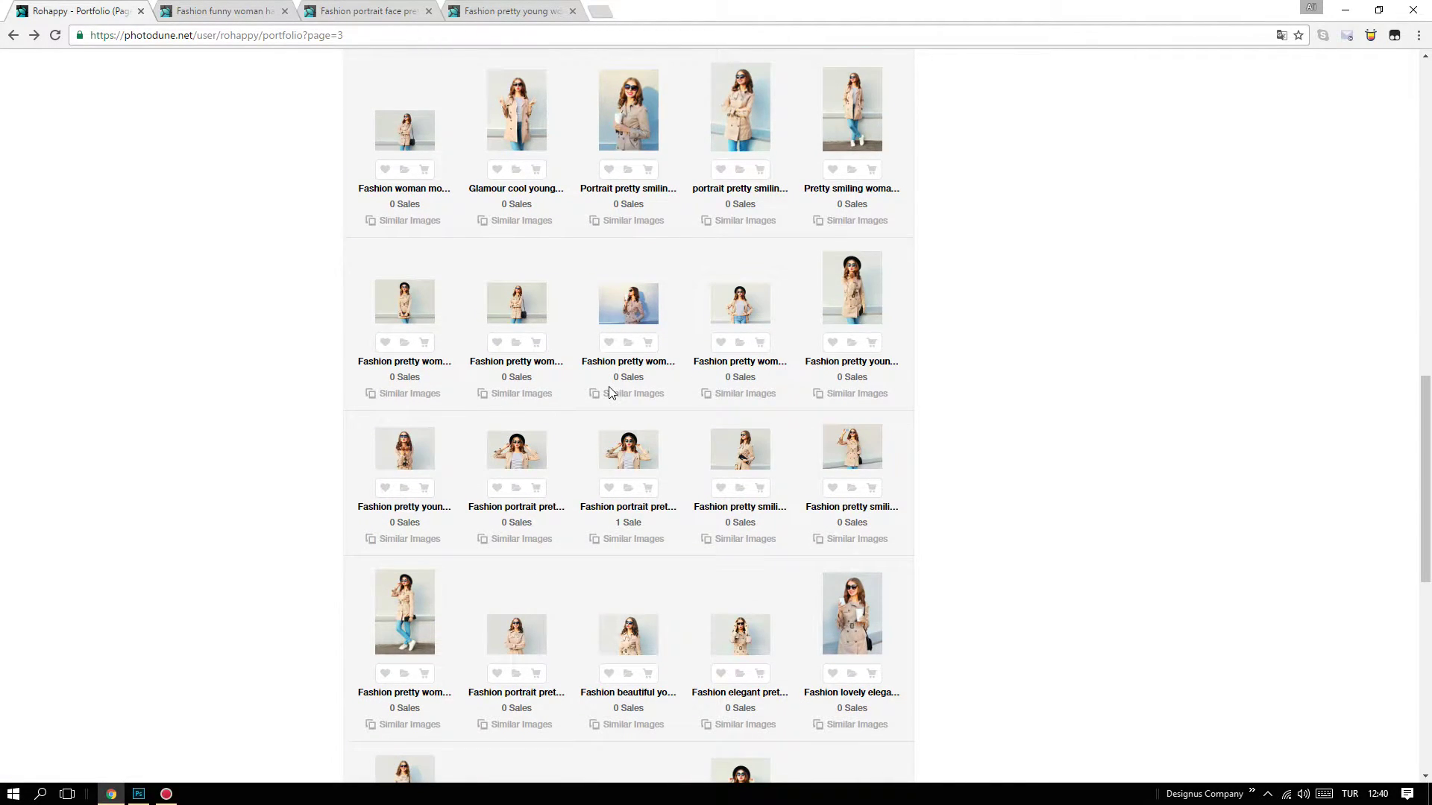
{"action": "scroll", "coordinate": [608, 386], "scroll_direction": "up", "scroll_amount": 5}
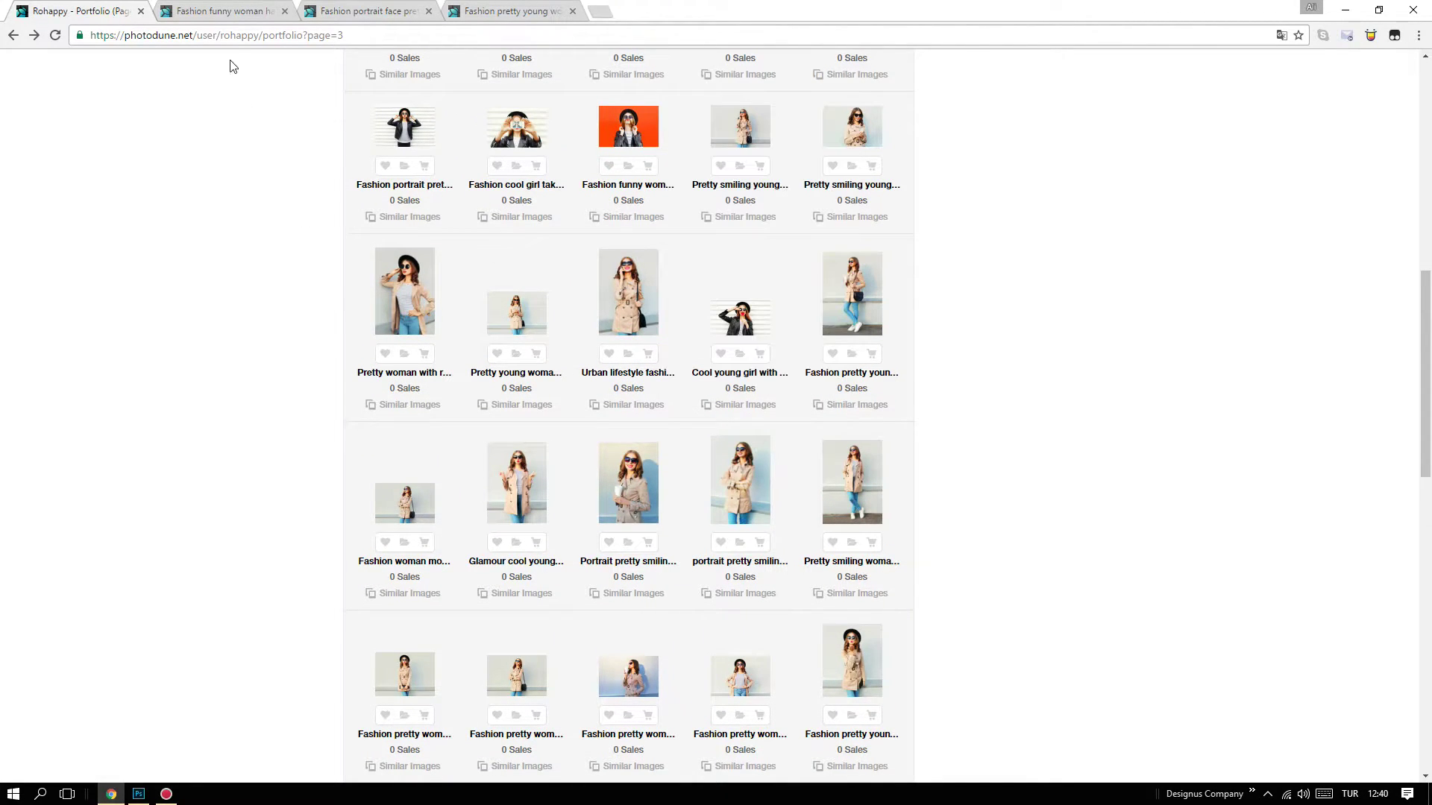
Step: Copy the red-background moustache photo from its PhotoDune item page
{"action": "left_click", "coordinate": [233, 11]}
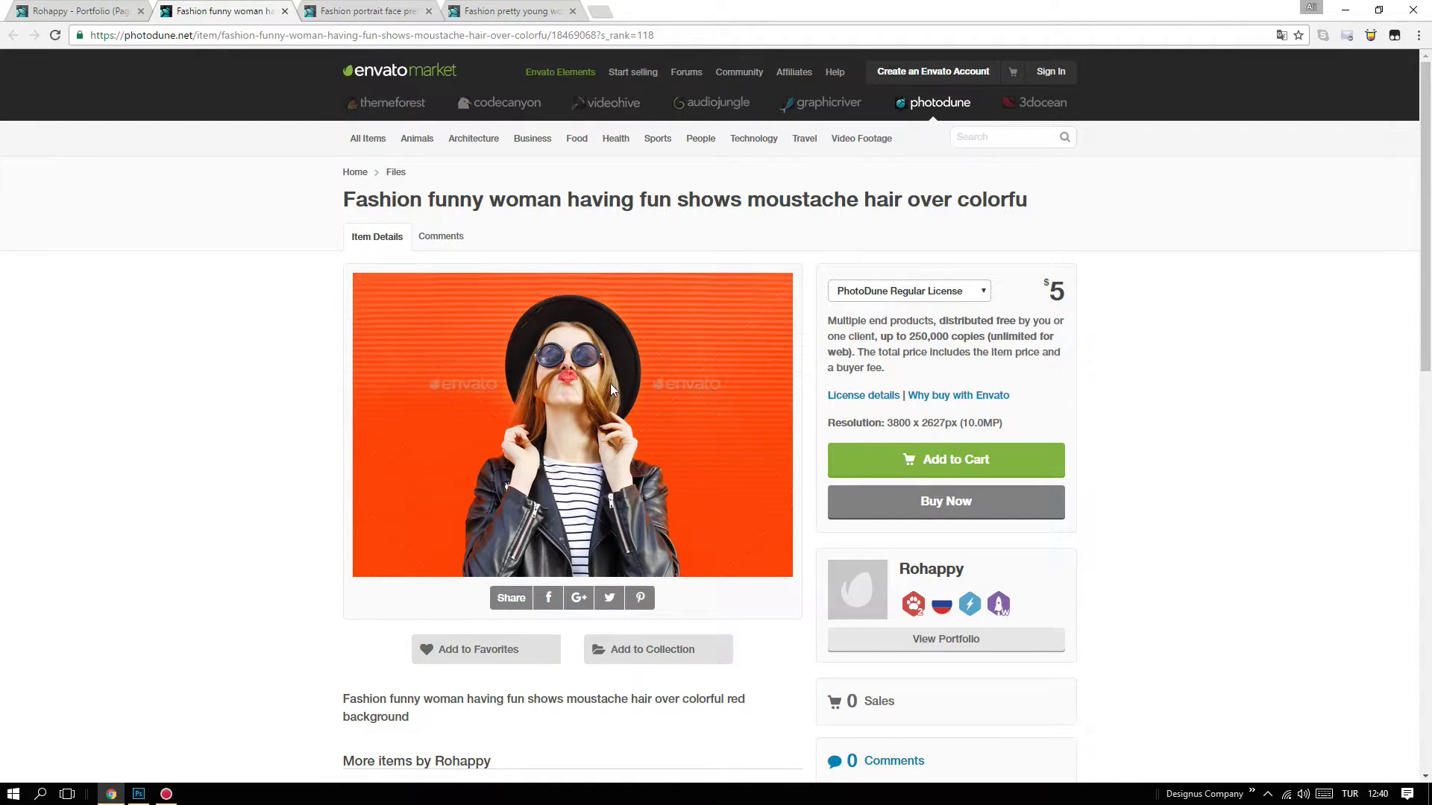
{"action": "scroll", "coordinate": [345, 446], "scroll_direction": "down", "scroll_amount": 7}
{"action": "scroll", "coordinate": [318, 512], "scroll_direction": "up", "scroll_amount": 6}
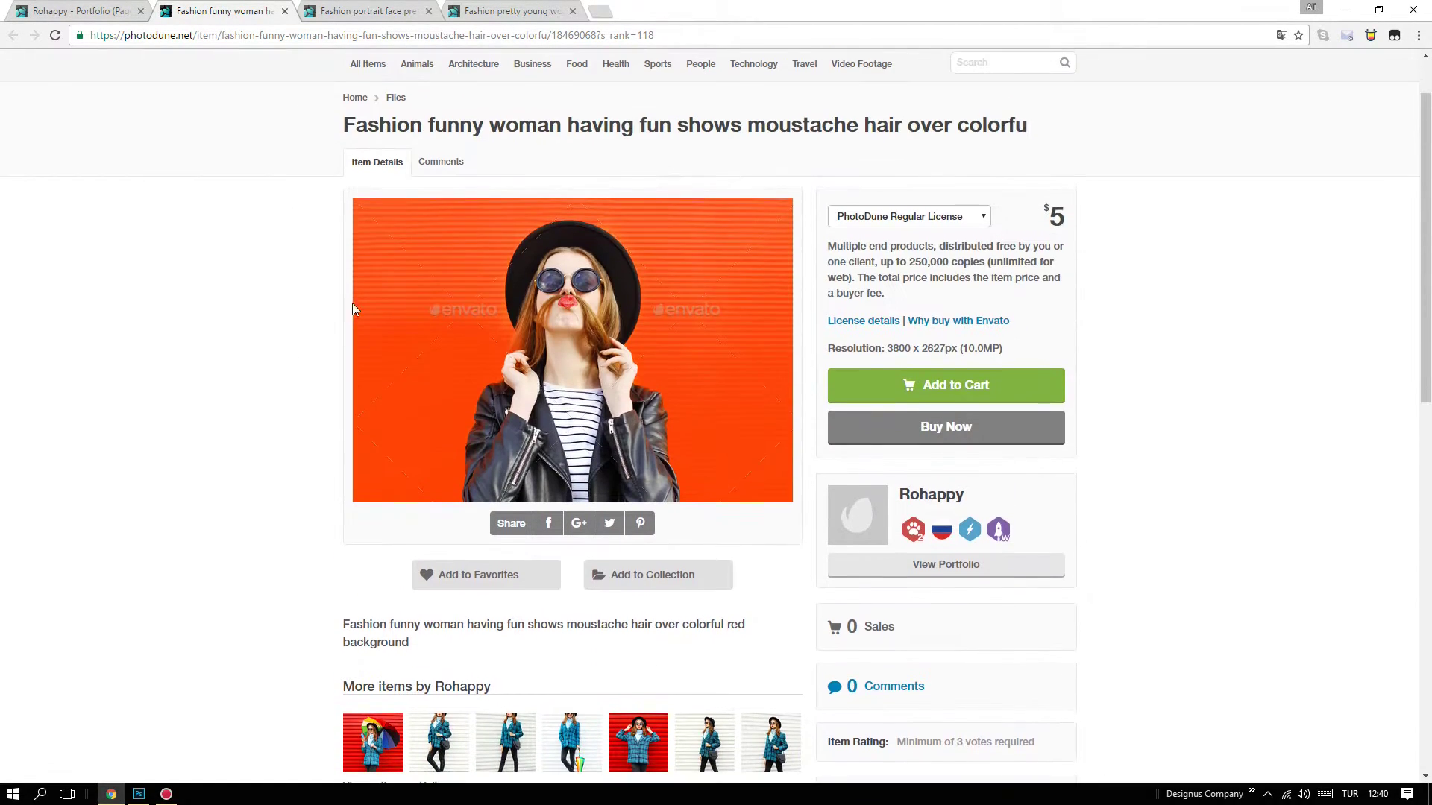
{"action": "mouse_move", "coordinate": [420, 246]}
{"action": "left_mouse_down"}
{"action": "mouse_move", "coordinate": [411, 340]}
{"action": "mouse_move", "coordinate": [414, 279]}
{"action": "left_mouse_up"}
{"action": "right_click", "coordinate": [413, 278]}
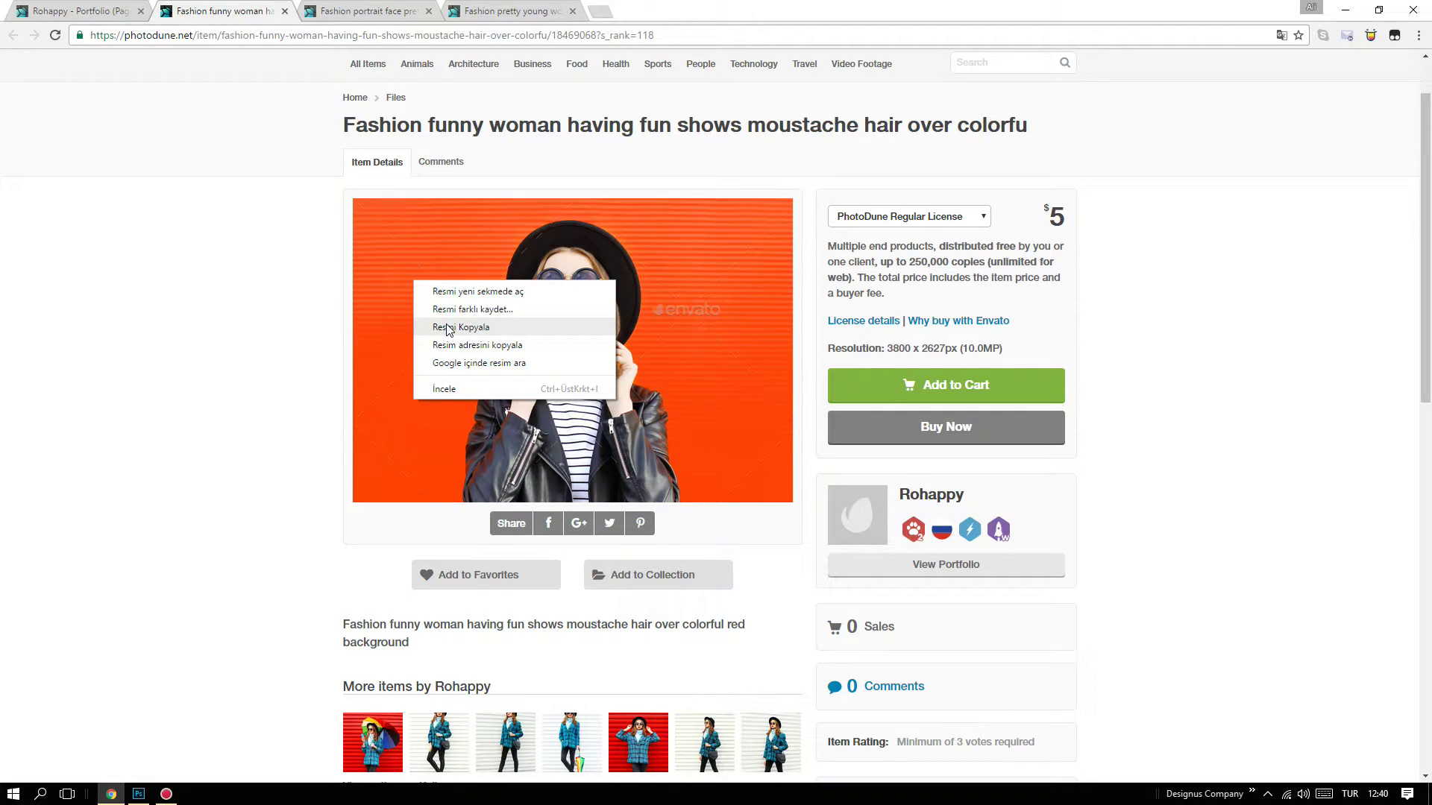
{"action": "left_click", "coordinate": [449, 328]}
Step: Paste the moustache photo into Untitled-2 as Layer 1 and shift it left
{"action": "left_click", "coordinate": [138, 794]}
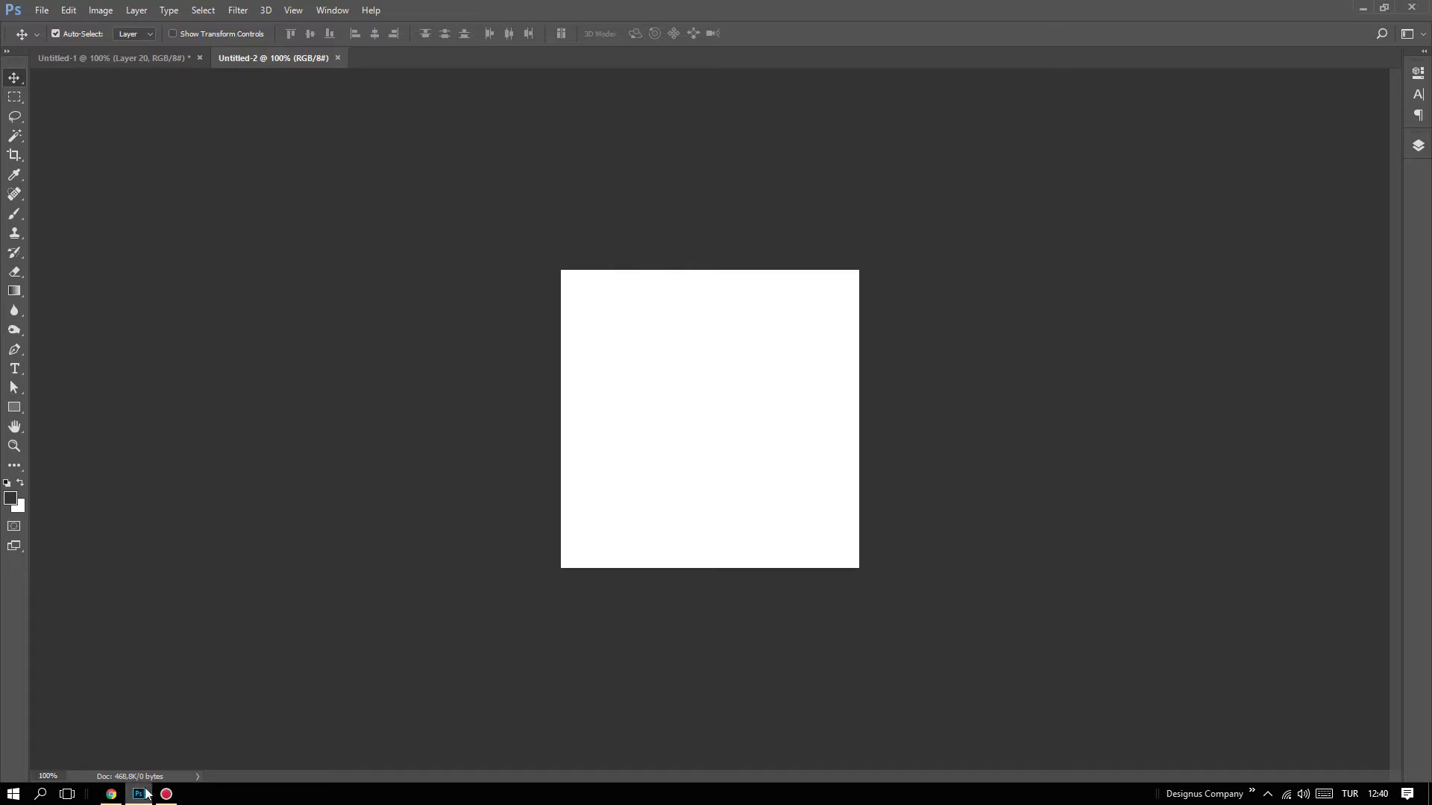
{"action": "key", "text": "ctrl+v"}
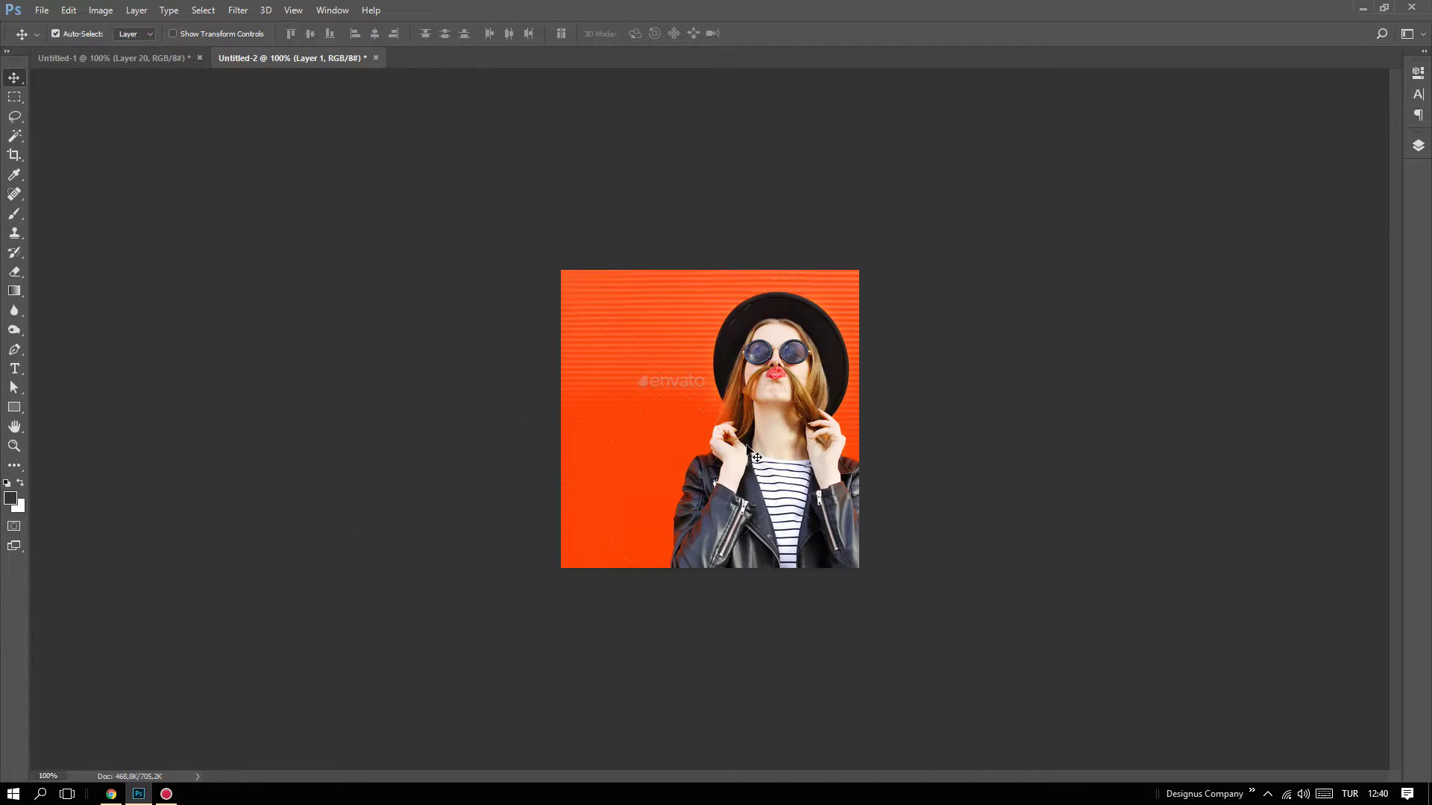
{"action": "left_click", "coordinate": [1421, 156]}
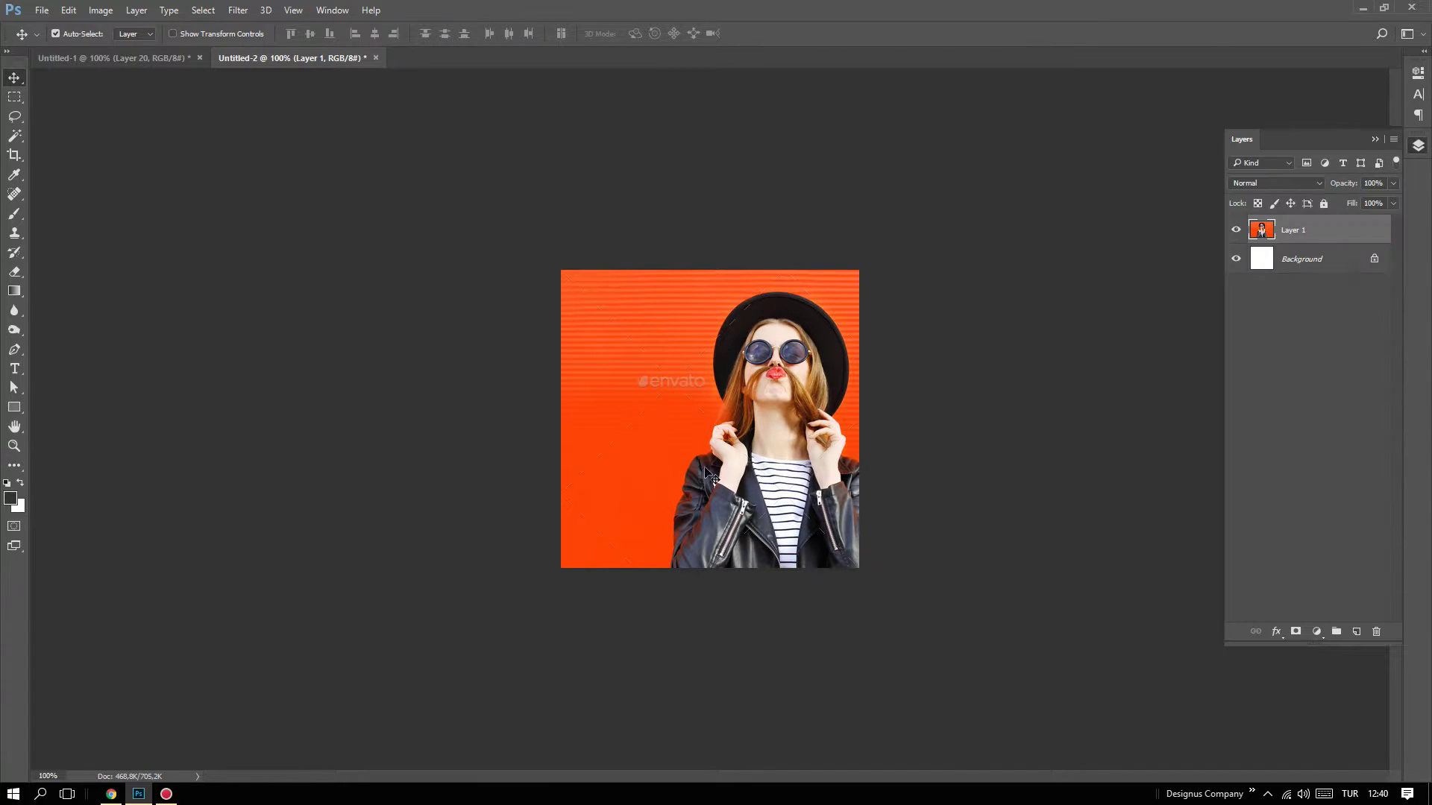
{"action": "mouse_move", "coordinate": [700, 468]}
{"action": "left_mouse_down"}
{"action": "mouse_move", "coordinate": [629, 464]}
{"action": "mouse_move", "coordinate": [613, 478]}
{"action": "left_mouse_up"}
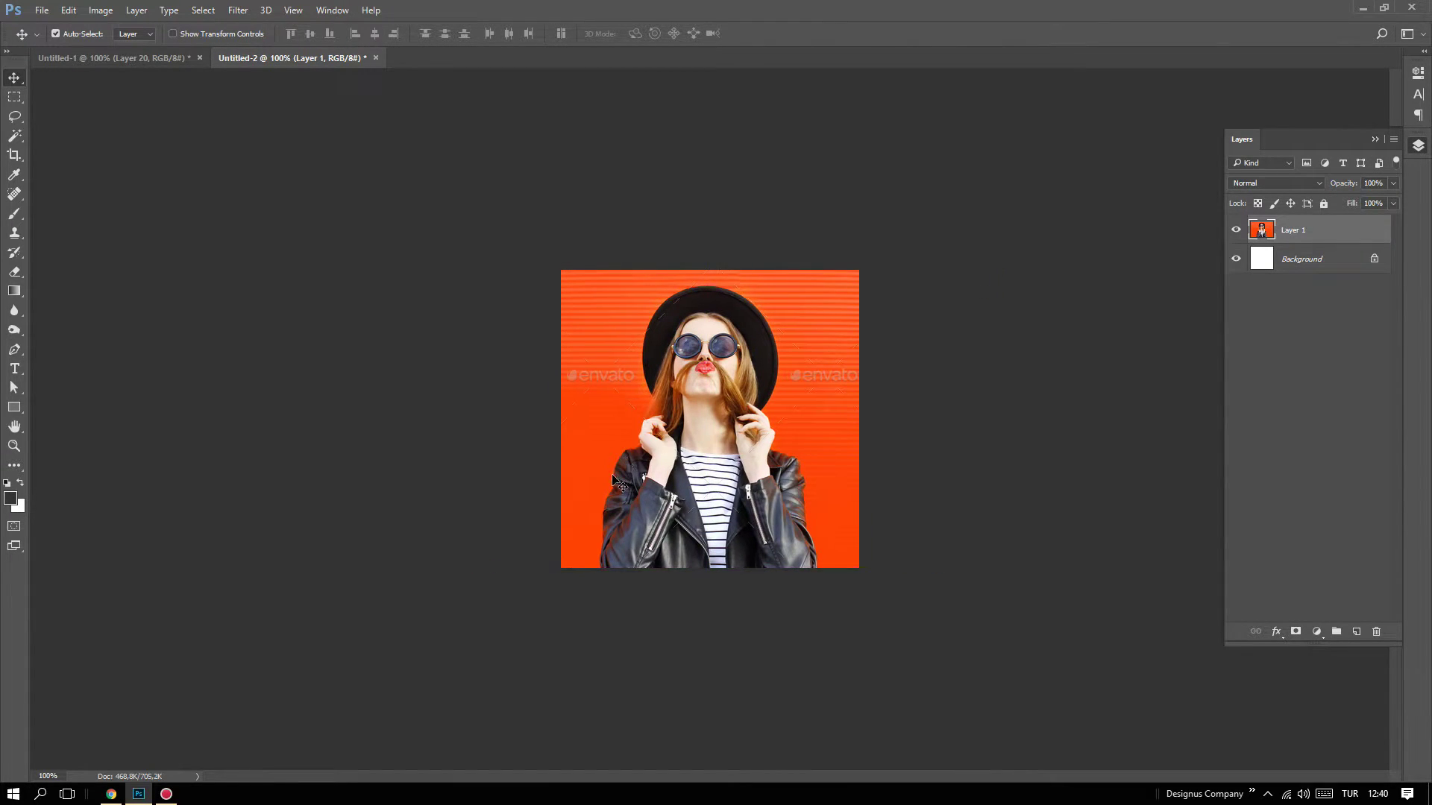
Step: Copy the lollipop photo and paste it as Layer 2, moved upward
{"action": "left_click", "coordinate": [110, 794]}
{"action": "left_click", "coordinate": [352, 11]}
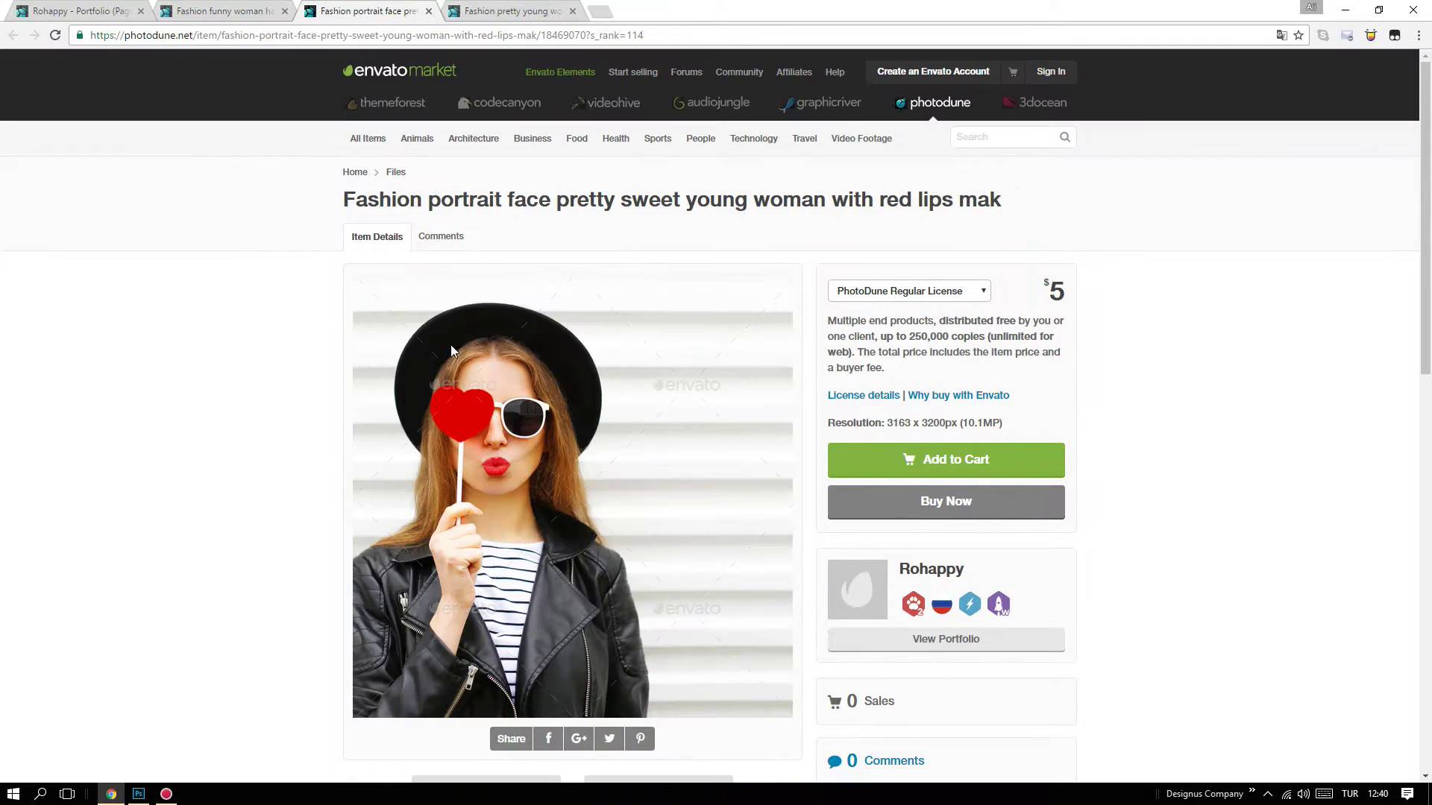
{"action": "right_click", "coordinate": [501, 415]}
{"action": "left_click", "coordinate": [548, 459]}
{"action": "key", "text": "alt+Tab"}
{"action": "key", "text": "ctrl+v"}
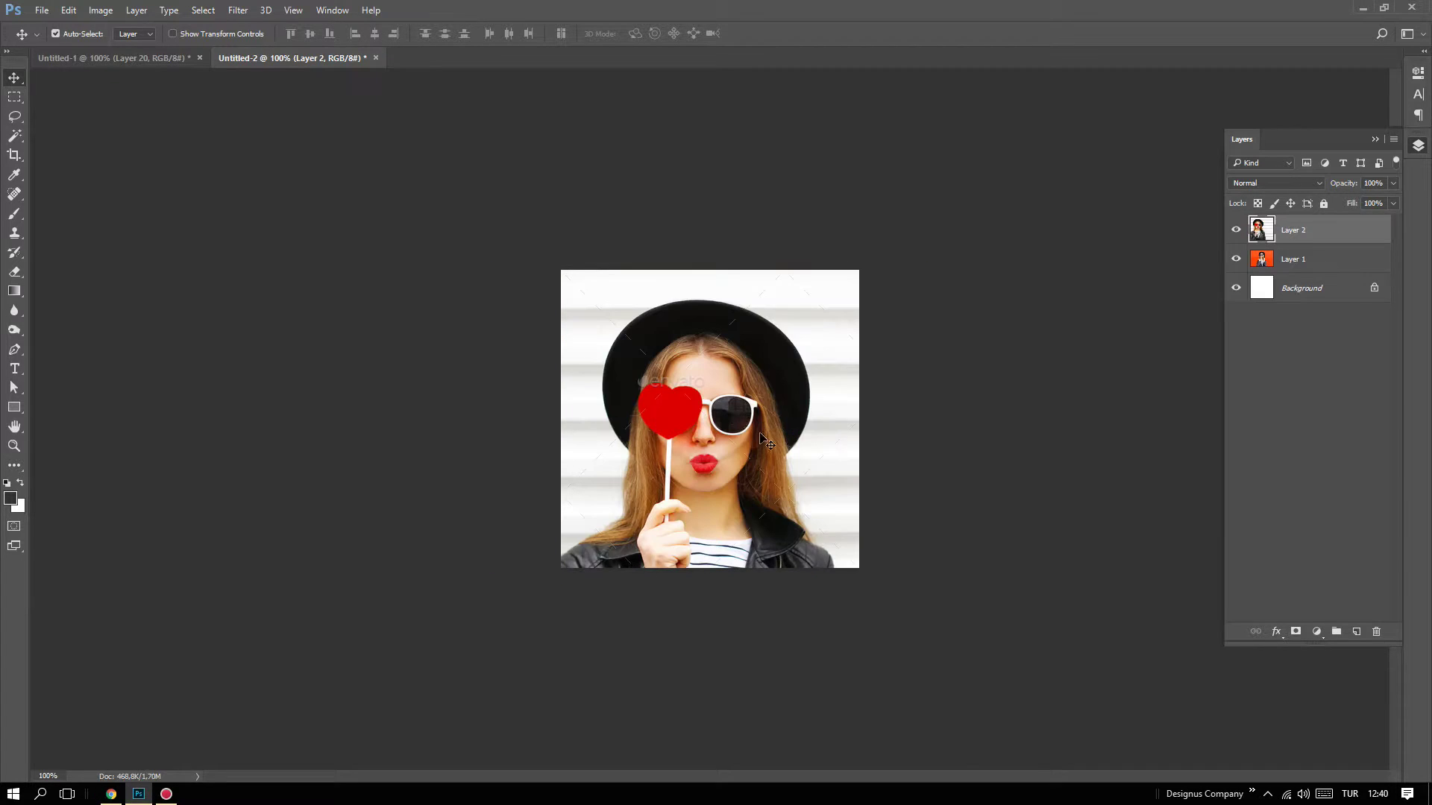
{"action": "mouse_move", "coordinate": [772, 458]}
{"action": "left_mouse_down"}
{"action": "mouse_move", "coordinate": [772, 417]}
{"action": "mouse_move", "coordinate": [759, 416]}
{"action": "left_mouse_up"}
Step: Copy the drink photo and paste it as Layer 3, moved left
{"action": "key", "text": "alt+Tab"}
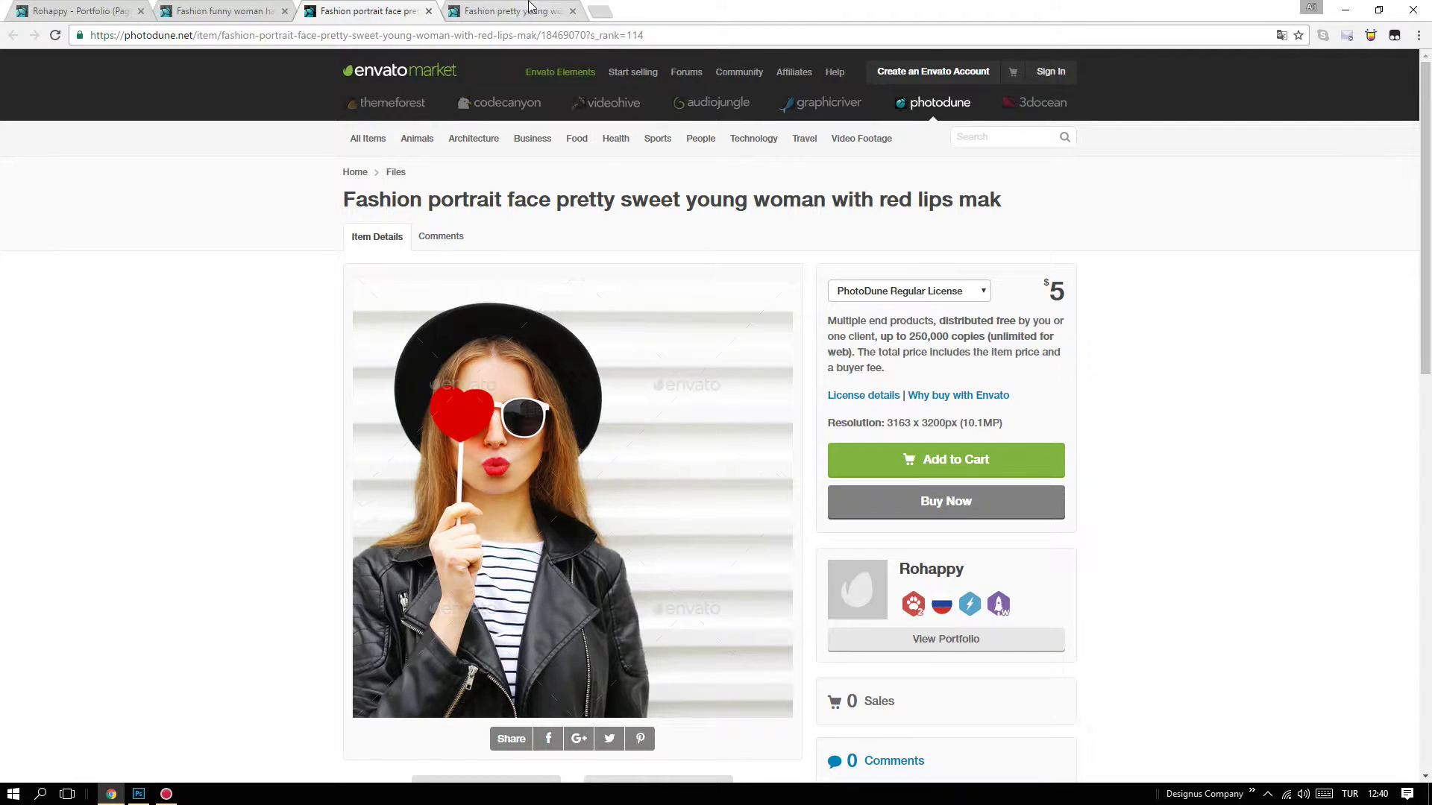
{"action": "key", "text": "ctrl+Tab"}
{"action": "right_click", "coordinate": [574, 394]}
{"action": "left_click", "coordinate": [597, 437]}
{"action": "key", "text": "alt+Tab"}
{"action": "key", "text": "ctrl+v"}
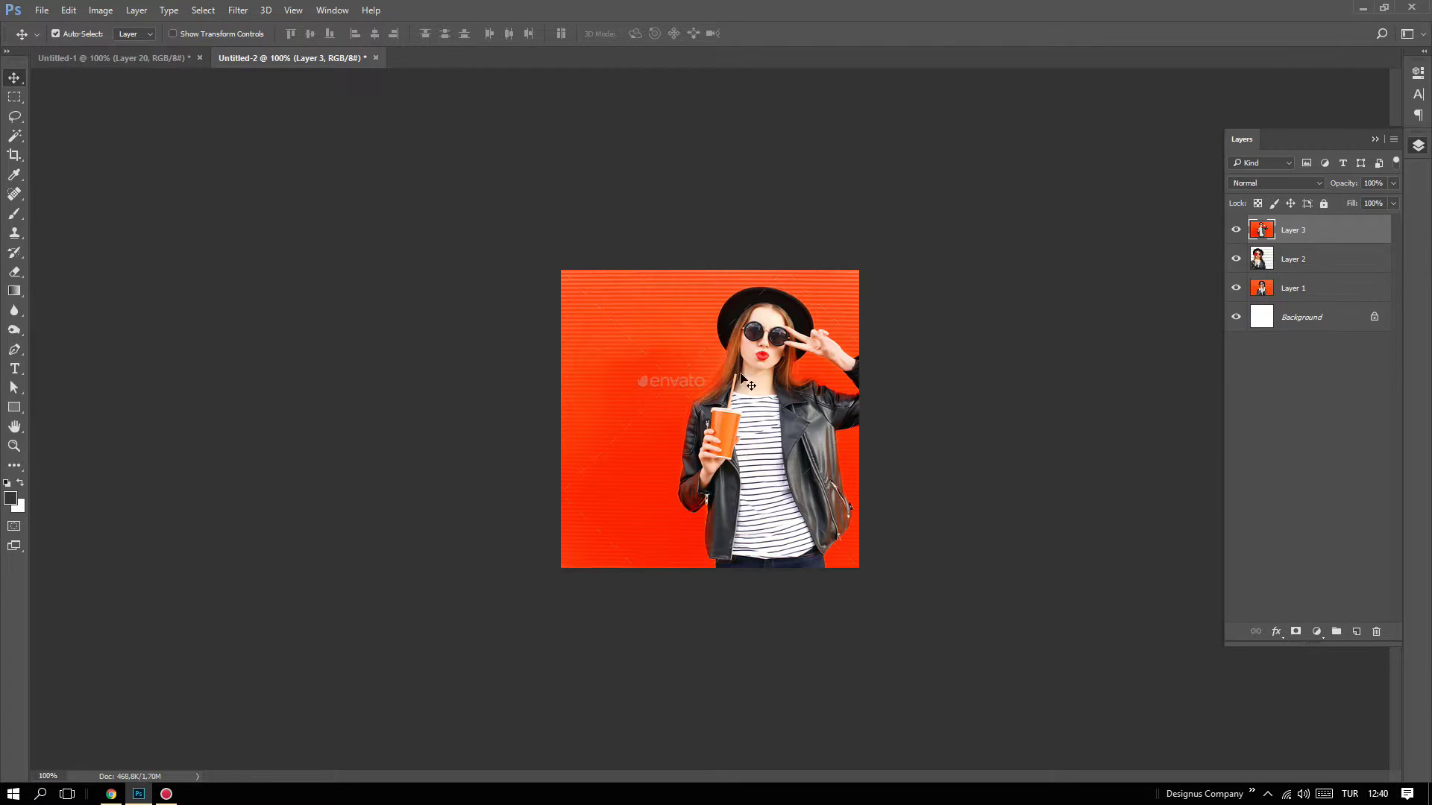
{"action": "mouse_move", "coordinate": [756, 378]}
{"action": "left_mouse_down"}
{"action": "mouse_move", "coordinate": [673, 373]}
{"action": "mouse_move", "coordinate": [704, 384]}
{"action": "left_mouse_up"}
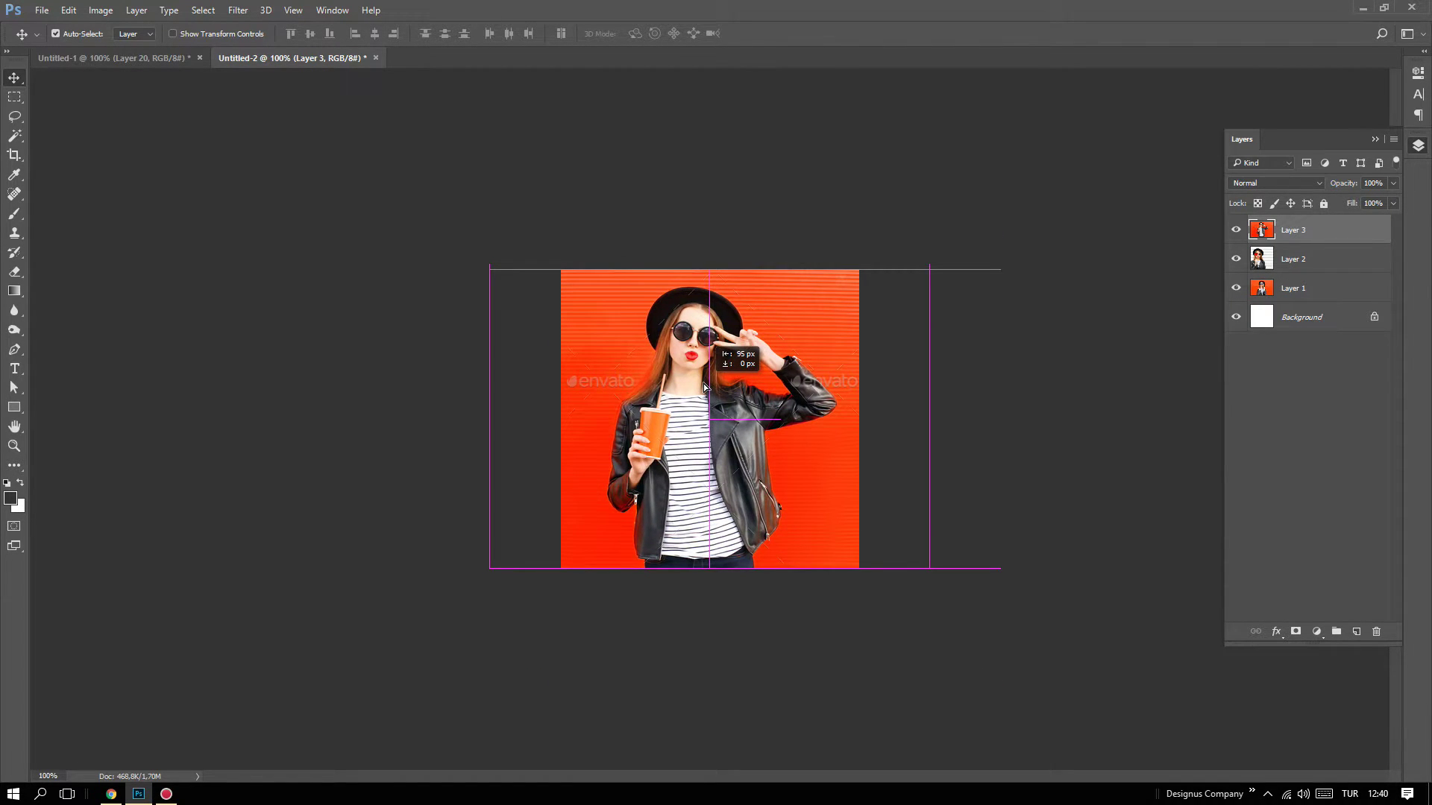
Step: Toggle Layers 1–3 visibility to check each pasted photo
{"action": "left_click", "coordinate": [1235, 230]}
{"action": "left_click", "coordinate": [1235, 258]}
{"action": "left_click", "coordinate": [1236, 288]}
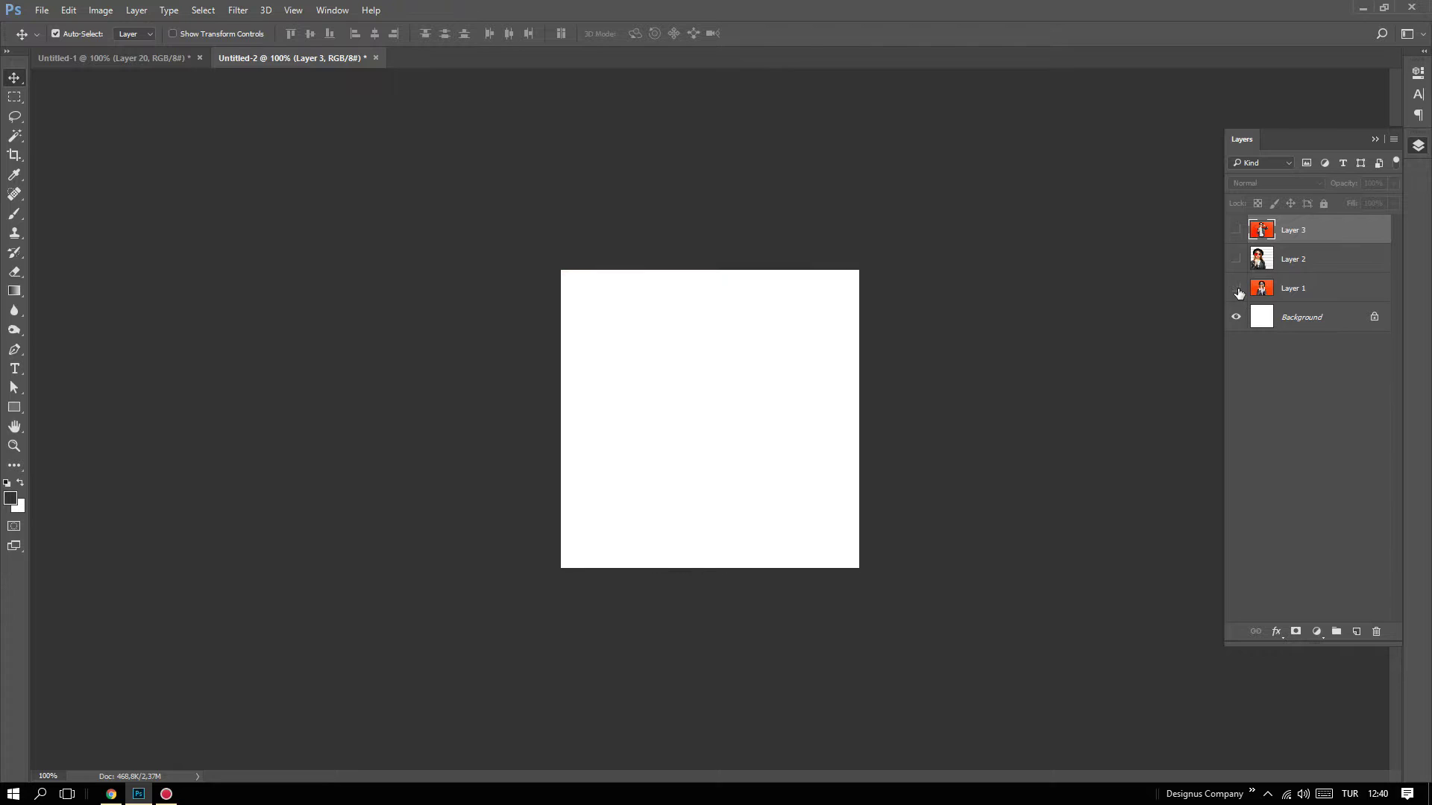
{"action": "left_click", "coordinate": [1235, 259]}
{"action": "left_click", "coordinate": [1236, 233]}
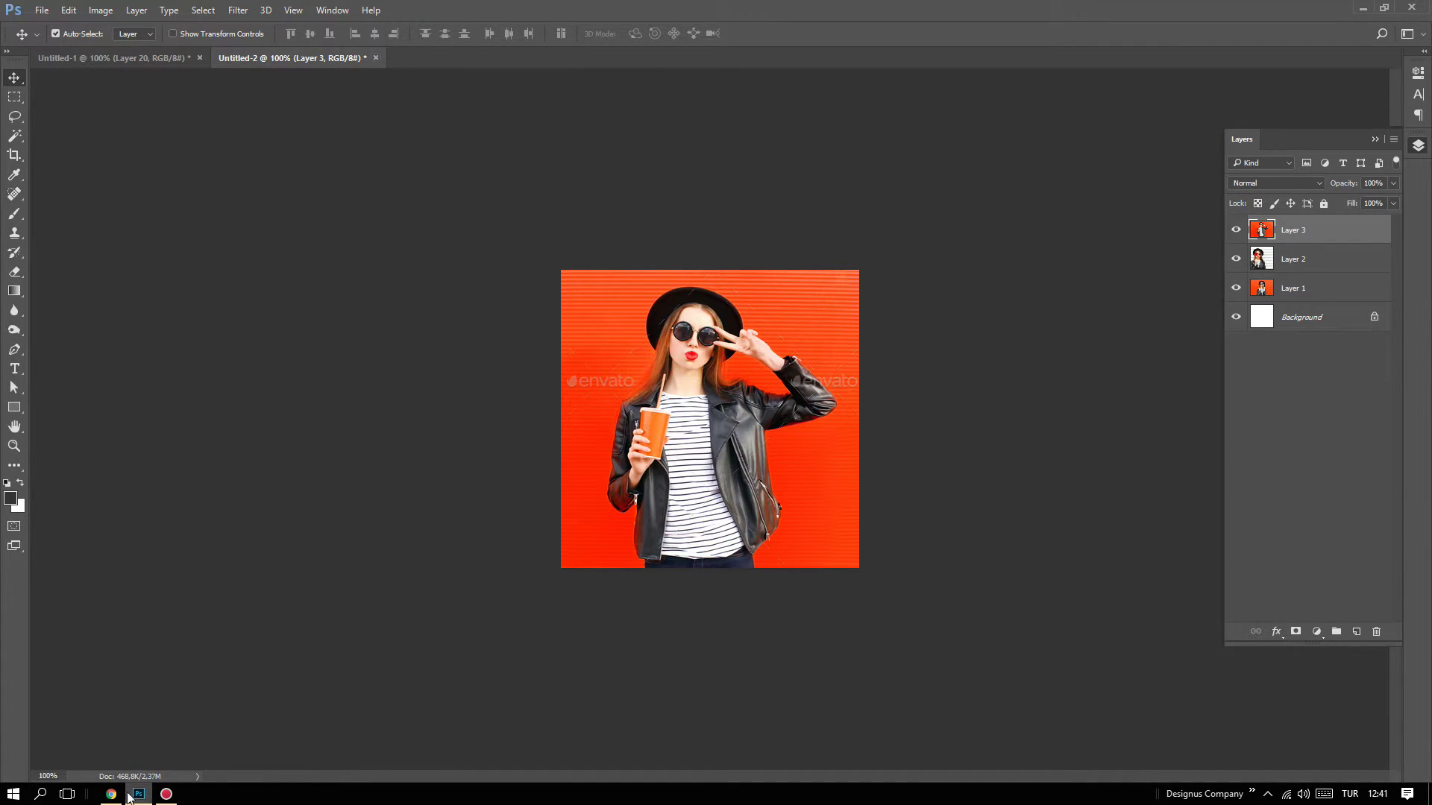
Step: Close Untitled-2 without saving and hide Layers 2–7 in Untitled-1
{"action": "left_click", "coordinate": [375, 57]}
{"action": "left_click", "coordinate": [718, 305]}
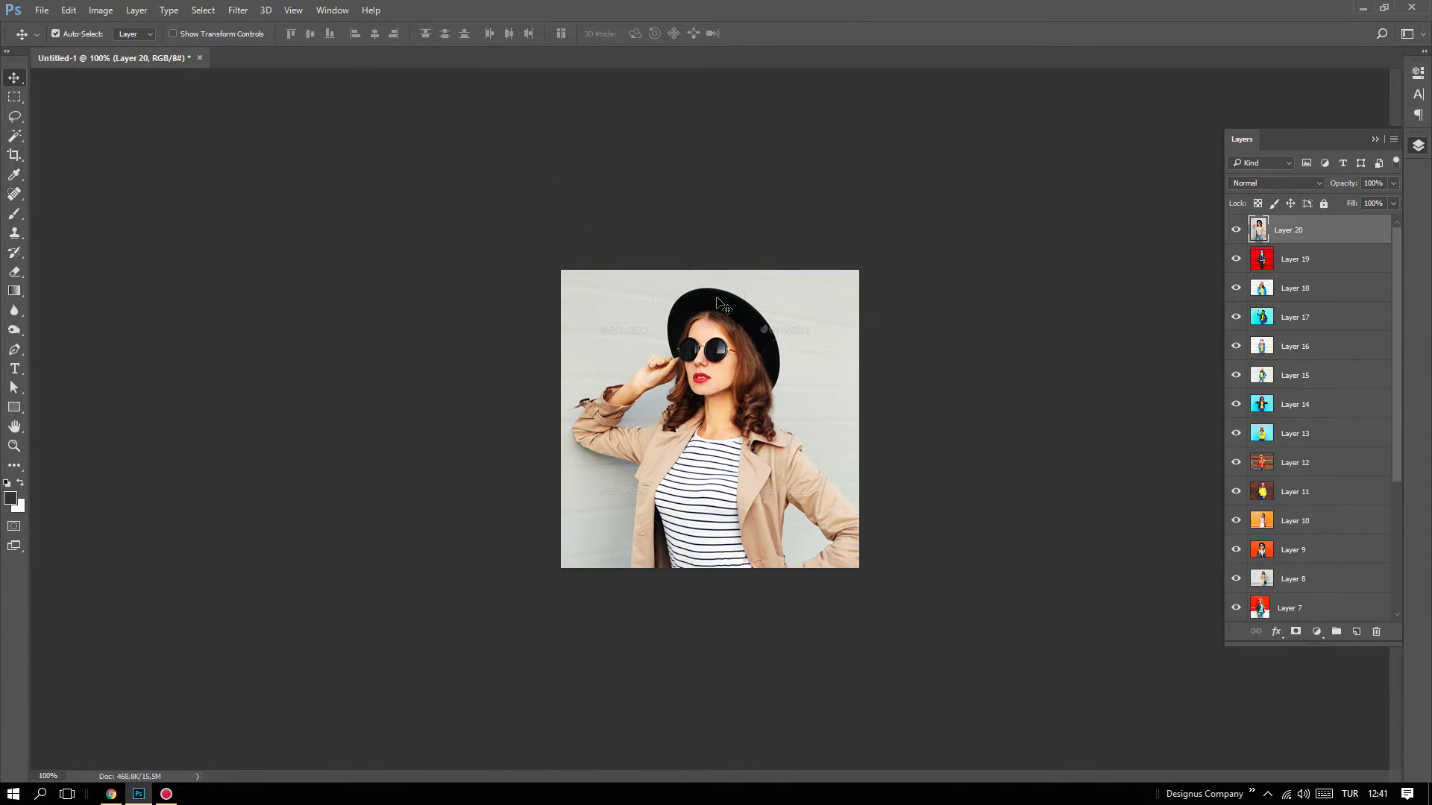
{"action": "scroll", "coordinate": [1275, 344], "scroll_direction": "down", "scroll_amount": 3}
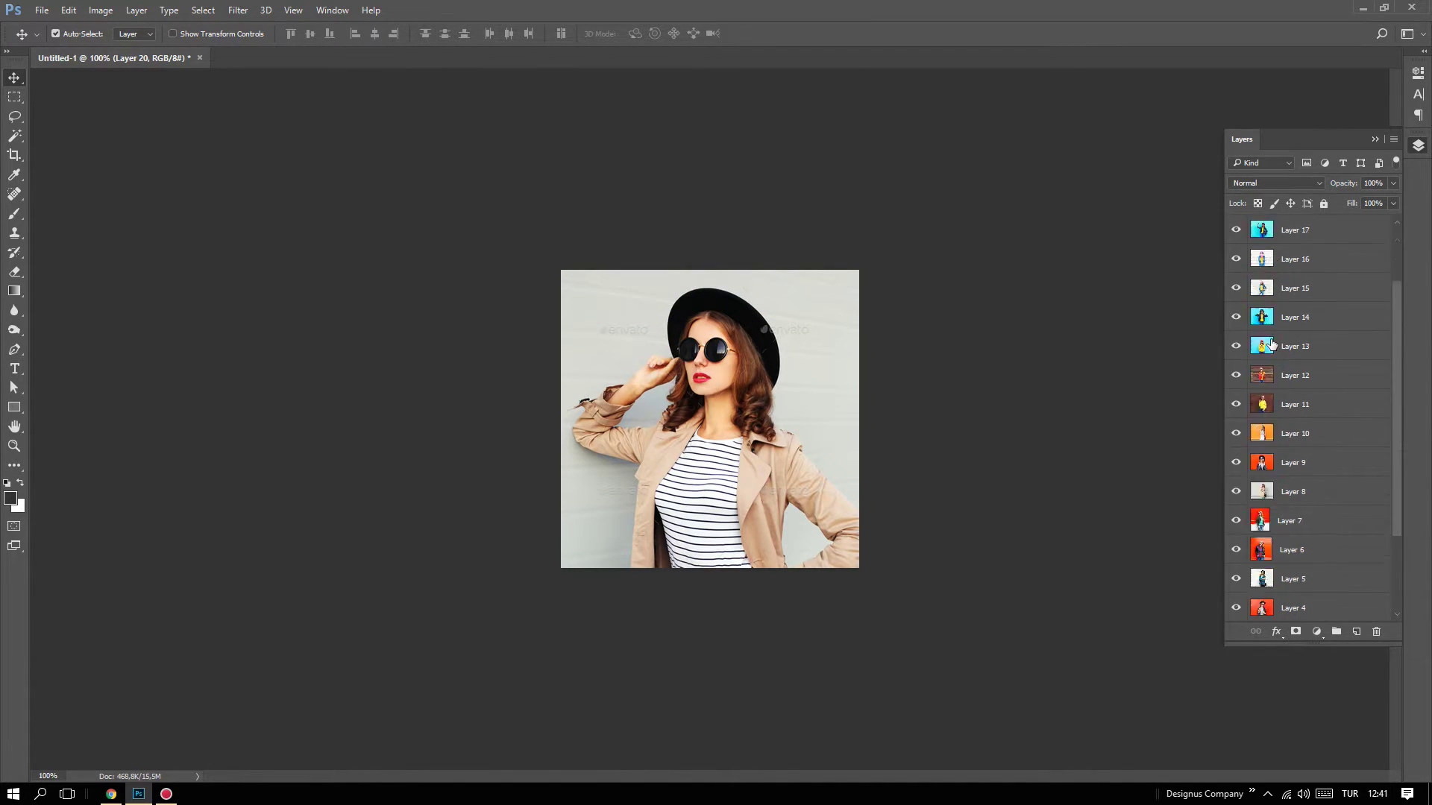
{"action": "scroll", "coordinate": [1275, 344], "scroll_direction": "down", "scroll_amount": 3}
{"action": "scroll", "coordinate": [1267, 313], "scroll_direction": "up", "scroll_amount": 6}
{"action": "left_click_drag", "start_coordinate": [1237, 229], "coordinate": [1236, 579]}
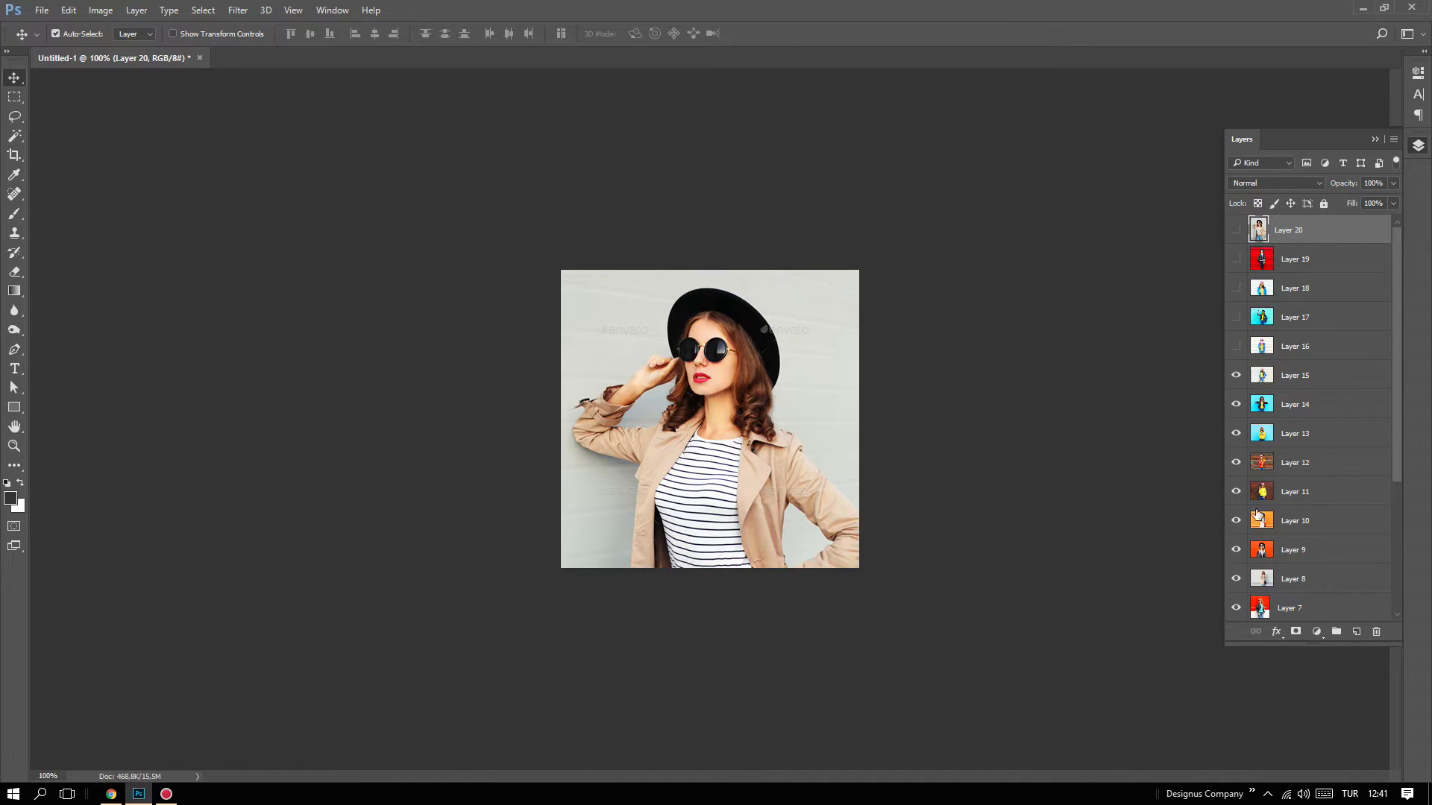
{"action": "scroll", "coordinate": [1223, 448], "scroll_direction": "down", "scroll_amount": 3}
{"action": "mouse_move", "coordinate": [1237, 405]}
{"action": "left_mouse_down"}
{"action": "mouse_move", "coordinate": [1236, 555]}
{"action": "mouse_move", "coordinate": [1236, 462]}
{"action": "left_mouse_up"}
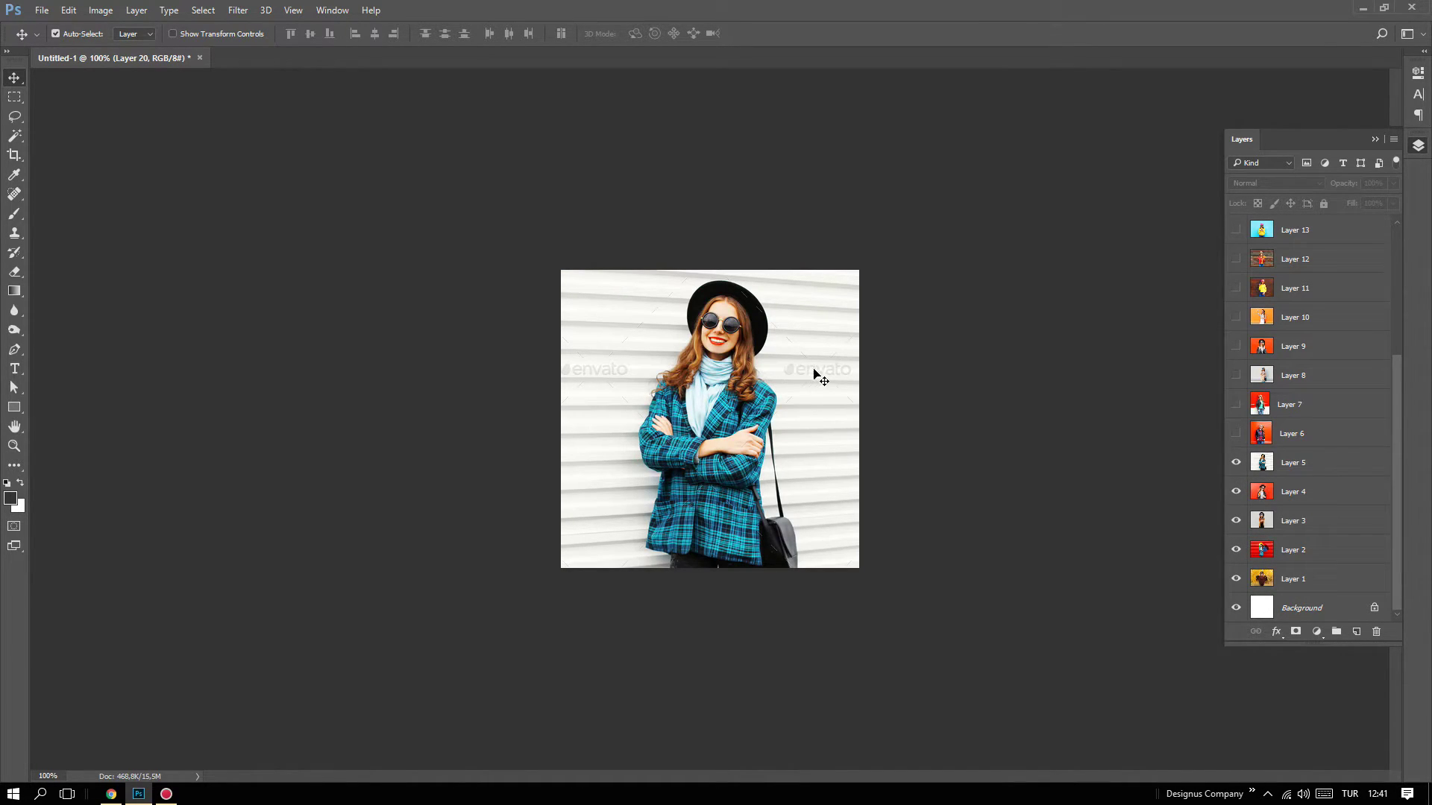
Step: Make Layers 6 through 11 visible again
{"action": "left_click", "coordinate": [1236, 434]}
{"action": "left_click", "coordinate": [1240, 405]}
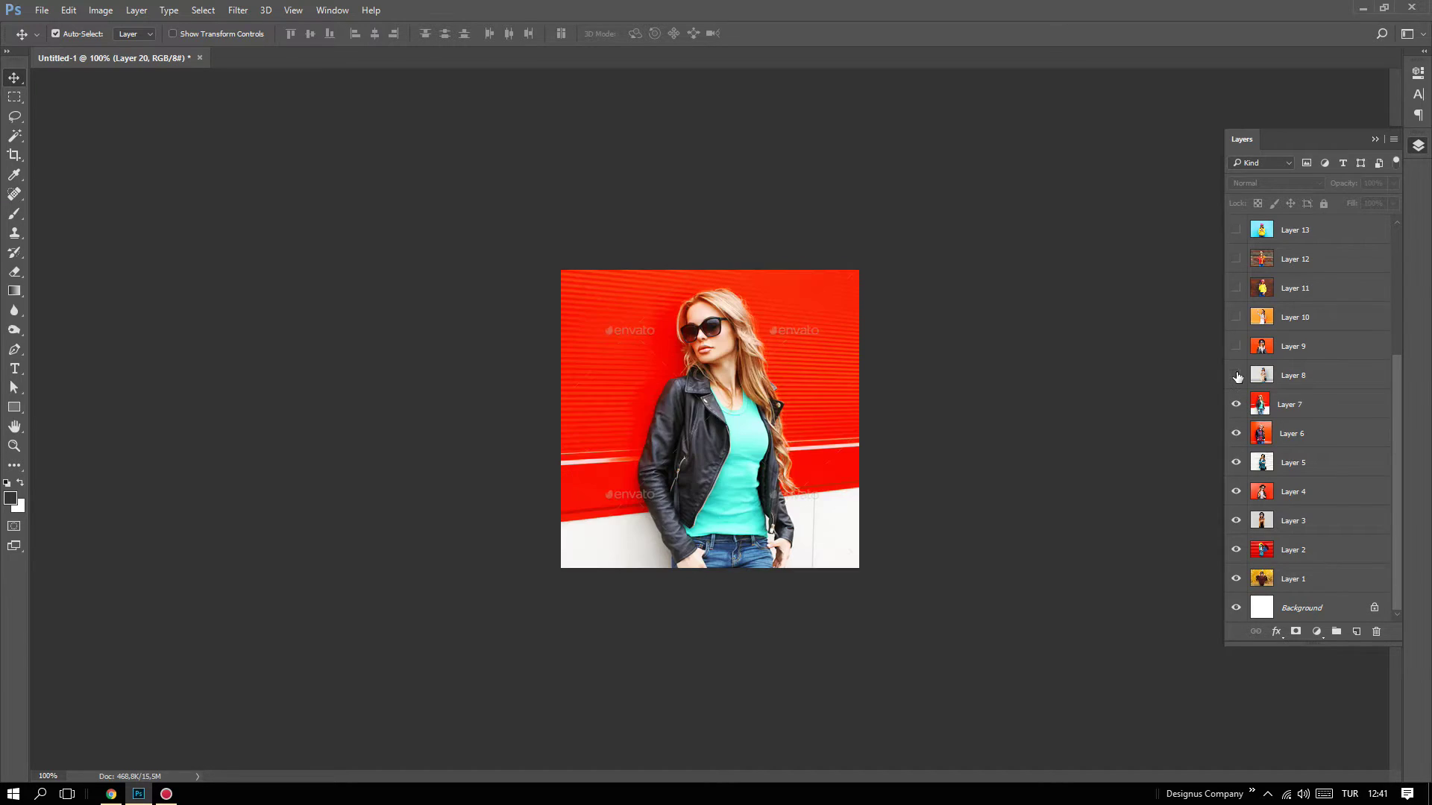
{"action": "left_click", "coordinate": [1237, 376]}
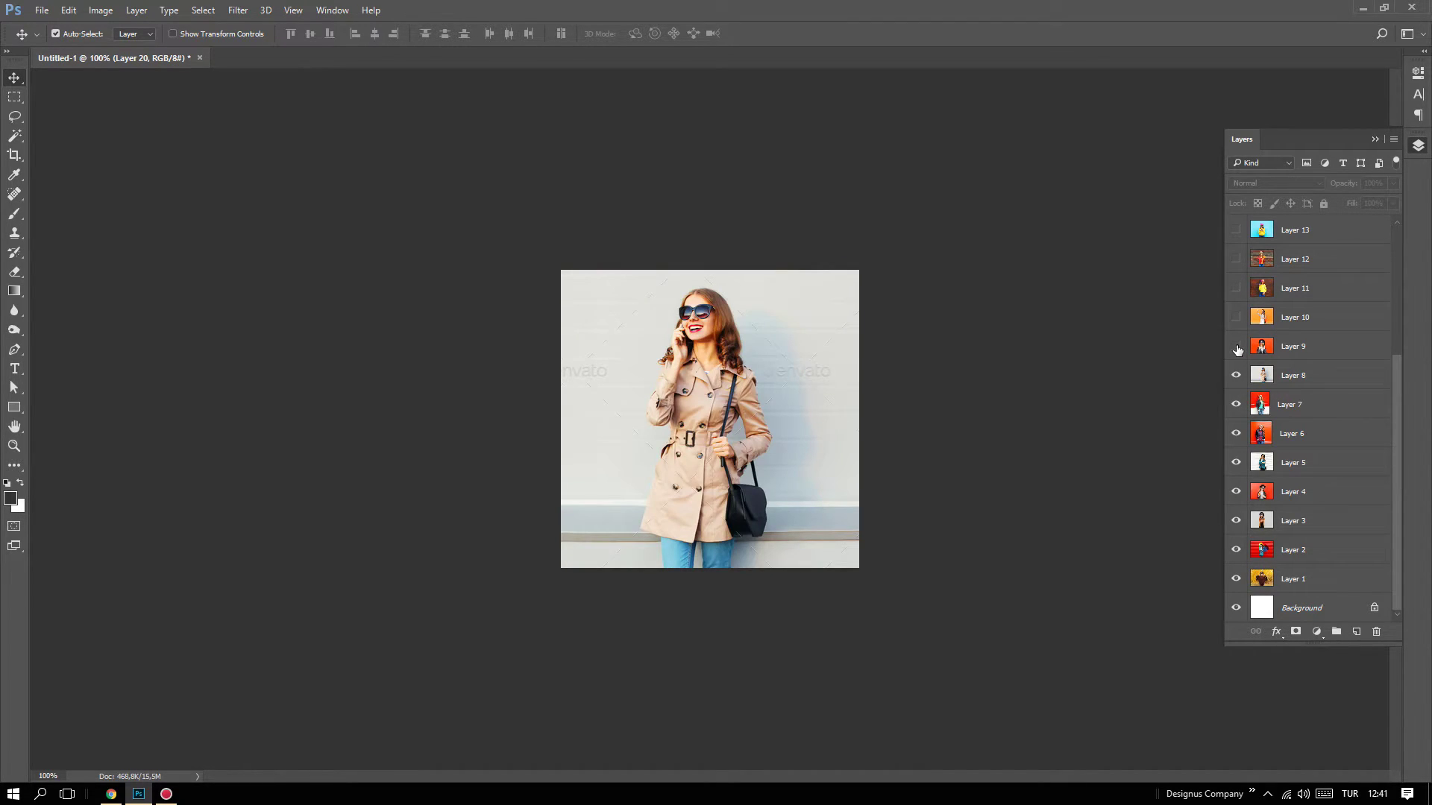
{"action": "left_click", "coordinate": [1236, 346]}
{"action": "left_click", "coordinate": [1236, 317]}
{"action": "left_click", "coordinate": [1237, 288]}
Step: Turn on Layers 12 up to 20 and deselect Layer 20
{"action": "scroll", "coordinate": [1234, 311], "scroll_direction": "down", "scroll_amount": 1}
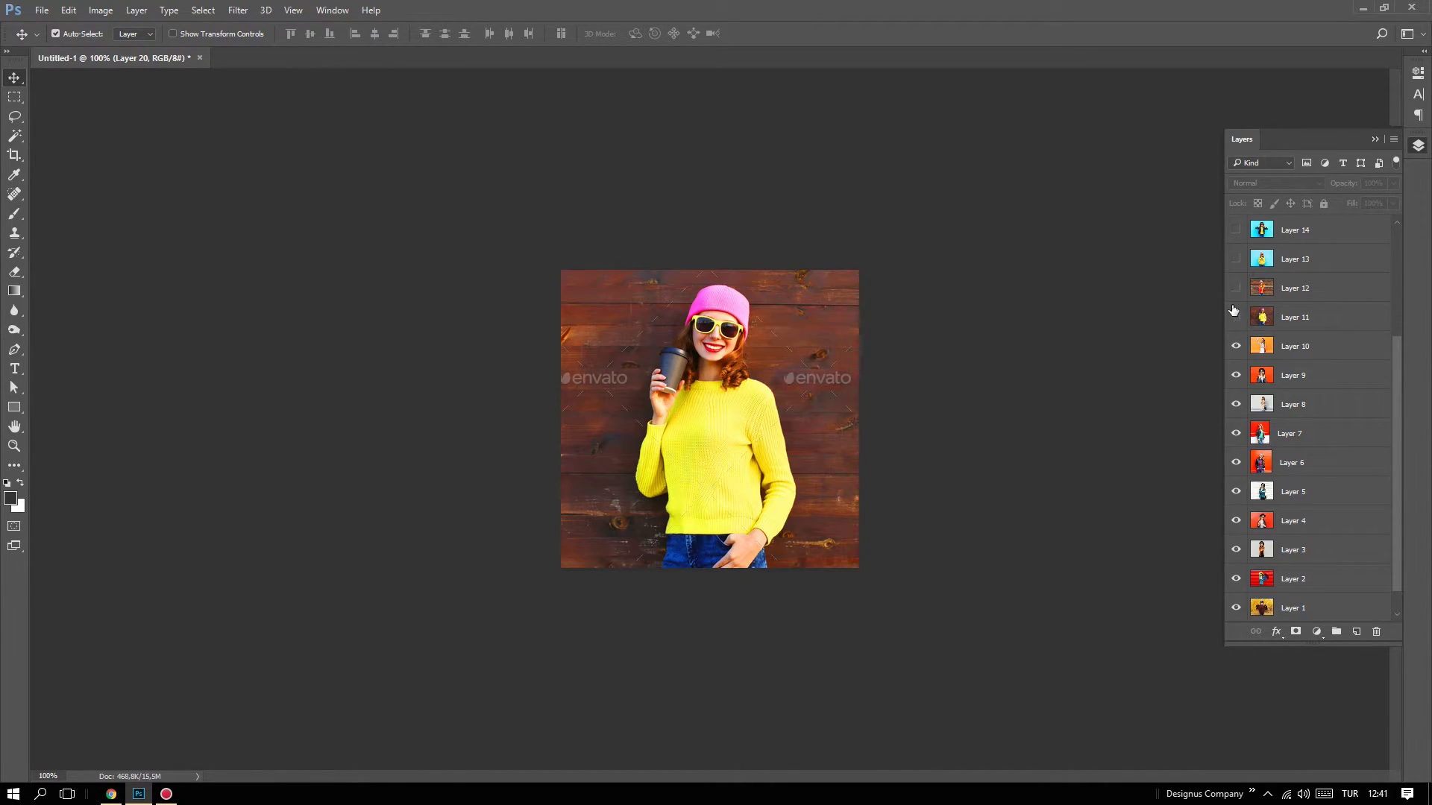
{"action": "left_click", "coordinate": [1235, 288]}
{"action": "left_click", "coordinate": [1236, 261]}
{"action": "scroll", "coordinate": [1234, 298], "scroll_direction": "up", "scroll_amount": 3}
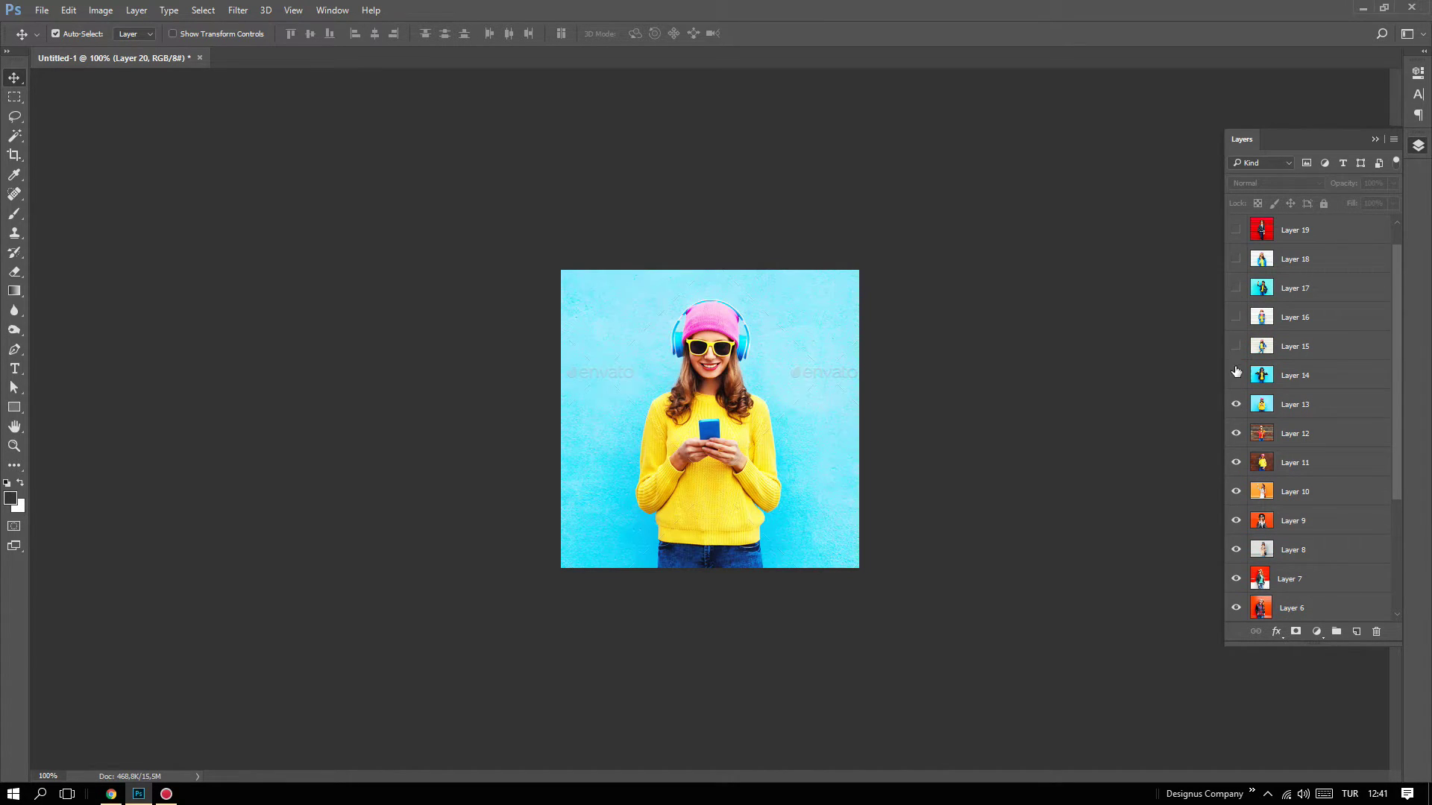
{"action": "scroll", "coordinate": [1236, 244], "scroll_direction": "up", "scroll_amount": 3}
{"action": "left_click", "coordinate": [1235, 233]}
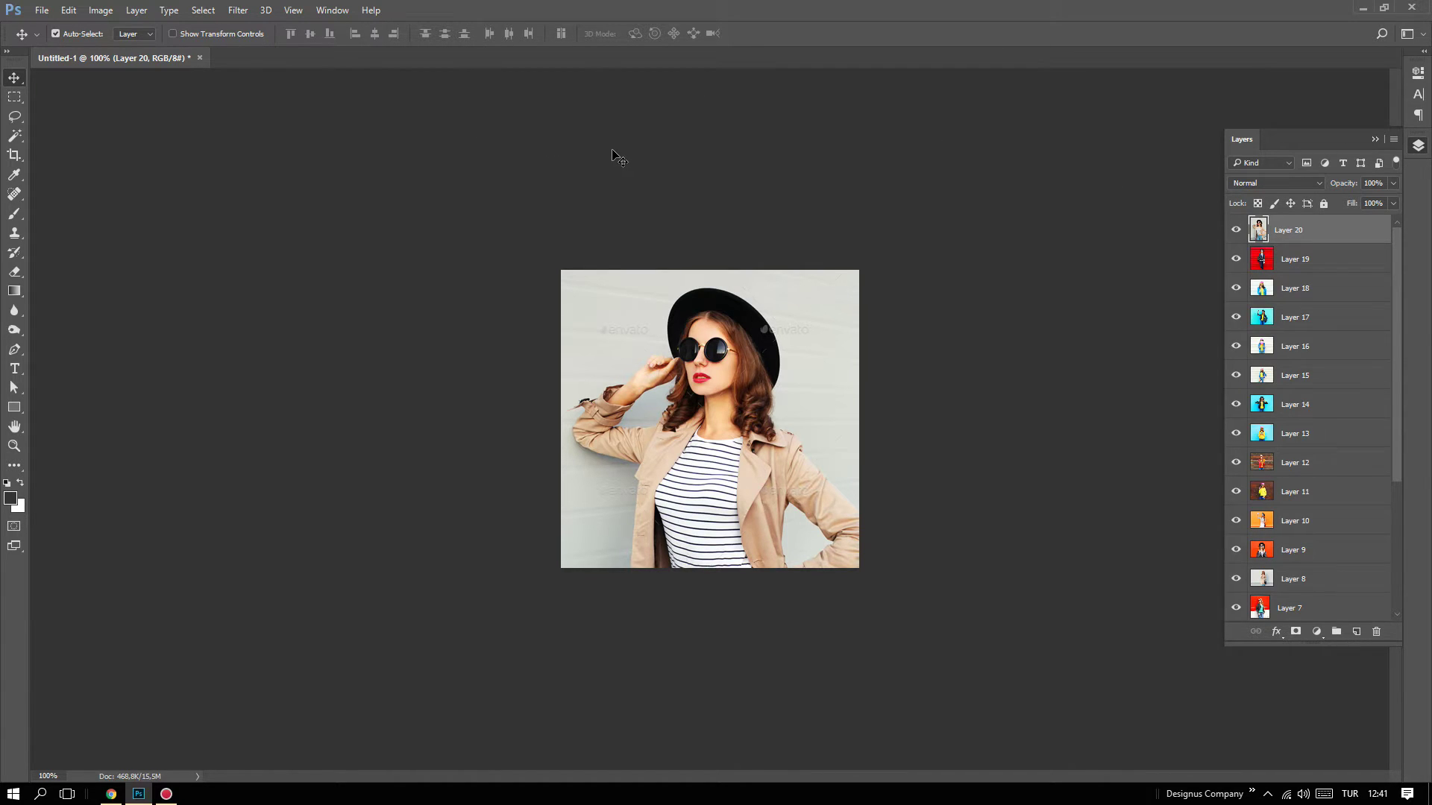
{"action": "left_click", "coordinate": [1000, 332]}
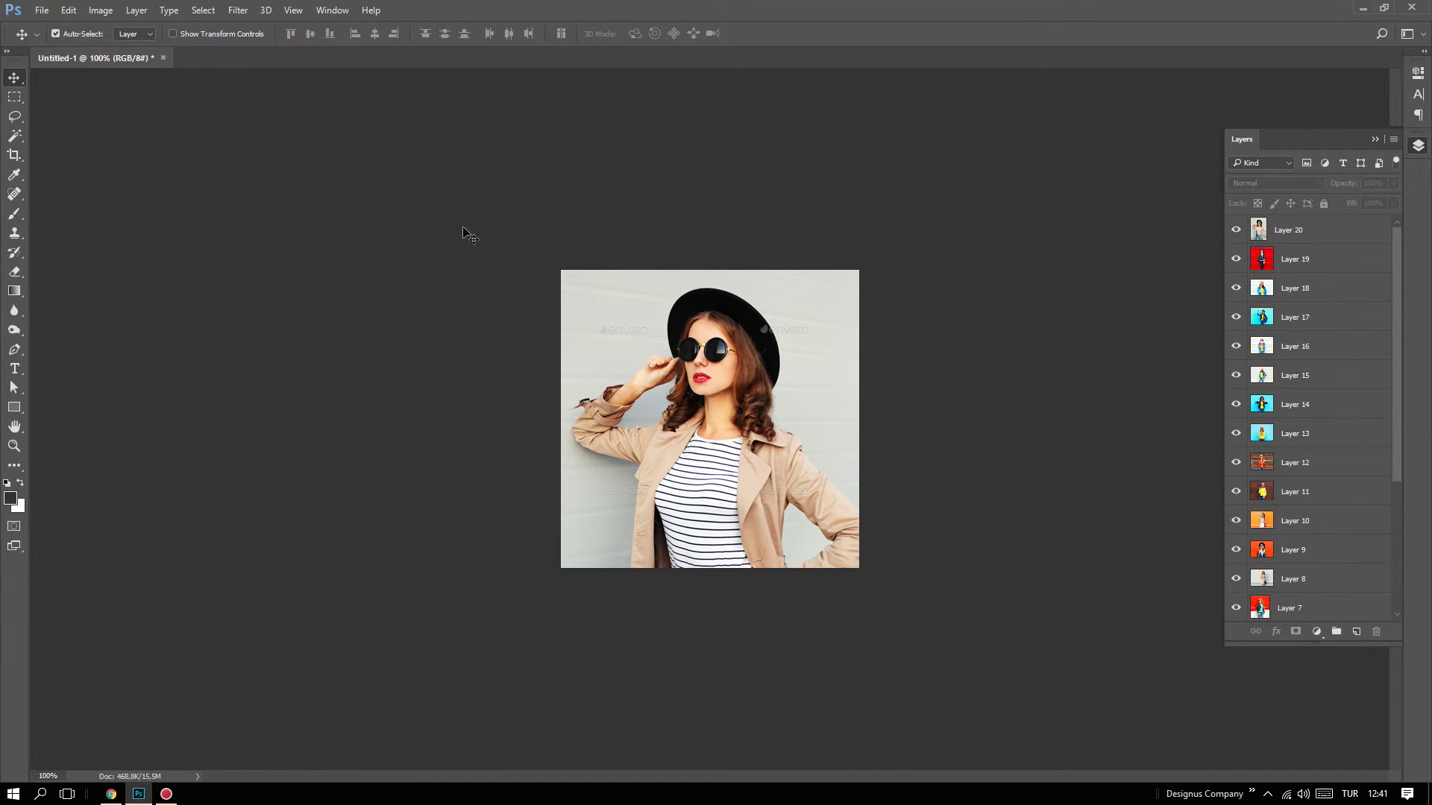
{"action": "scroll", "coordinate": [1321, 311], "scroll_direction": "down", "scroll_amount": 1}
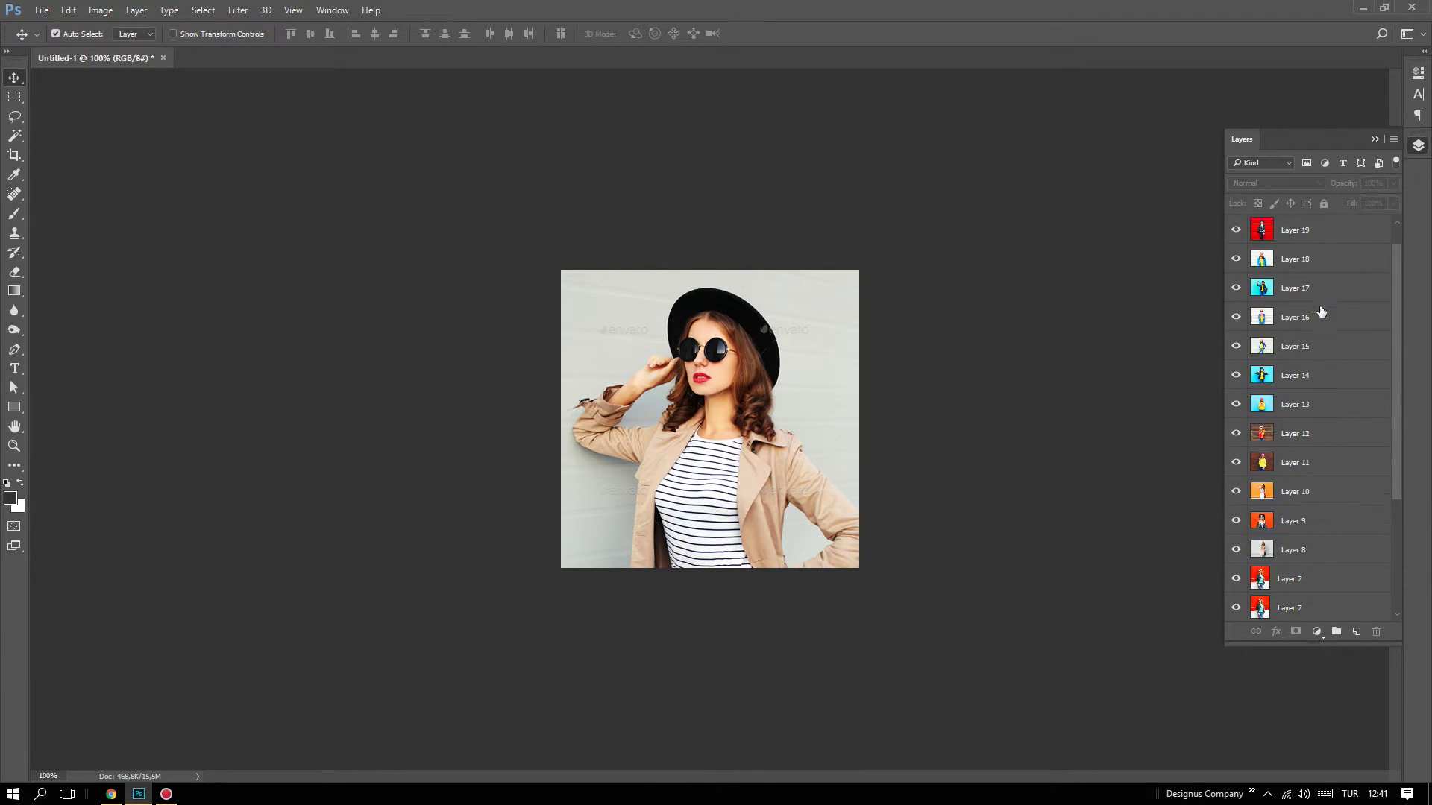
{"action": "scroll", "coordinate": [1322, 311], "scroll_direction": "down", "scroll_amount": 2}
{"action": "scroll", "coordinate": [1288, 287], "scroll_direction": "up", "scroll_amount": 3}
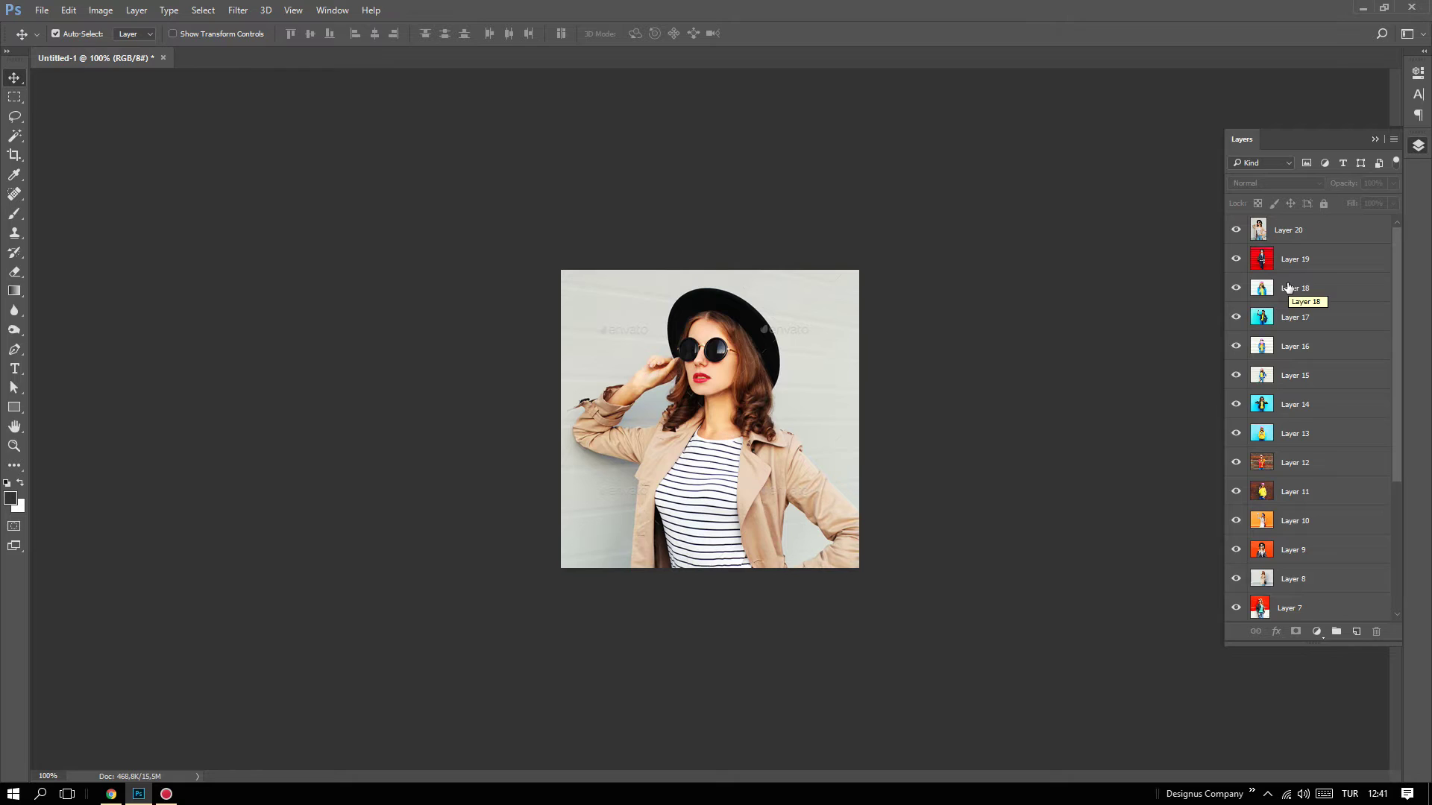
Step: In Export Layers to Files, target a new Desktop folder named Ürün Görselleri
{"action": "left_click", "coordinate": [42, 11]}
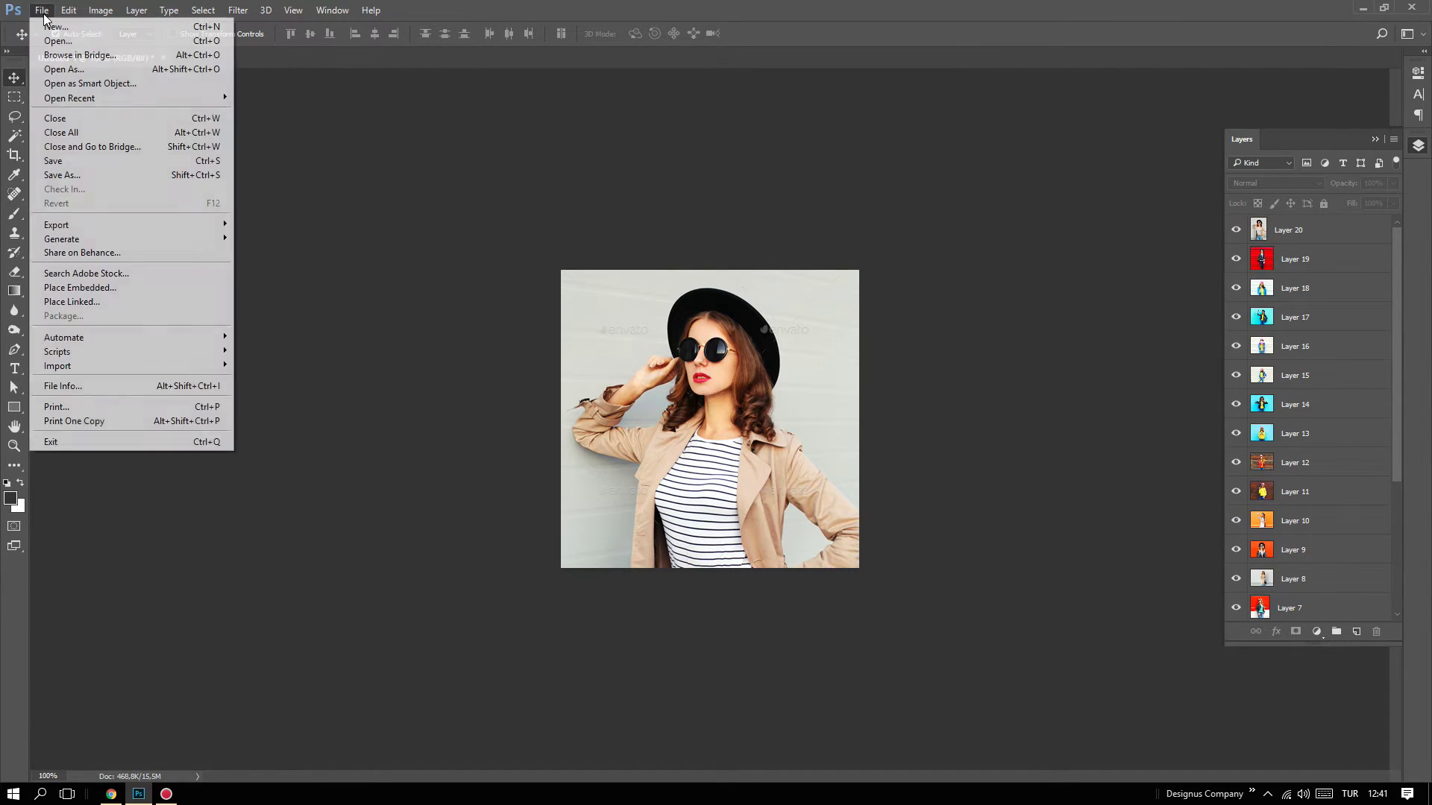
{"action": "mouse_move", "coordinate": [56, 225]}
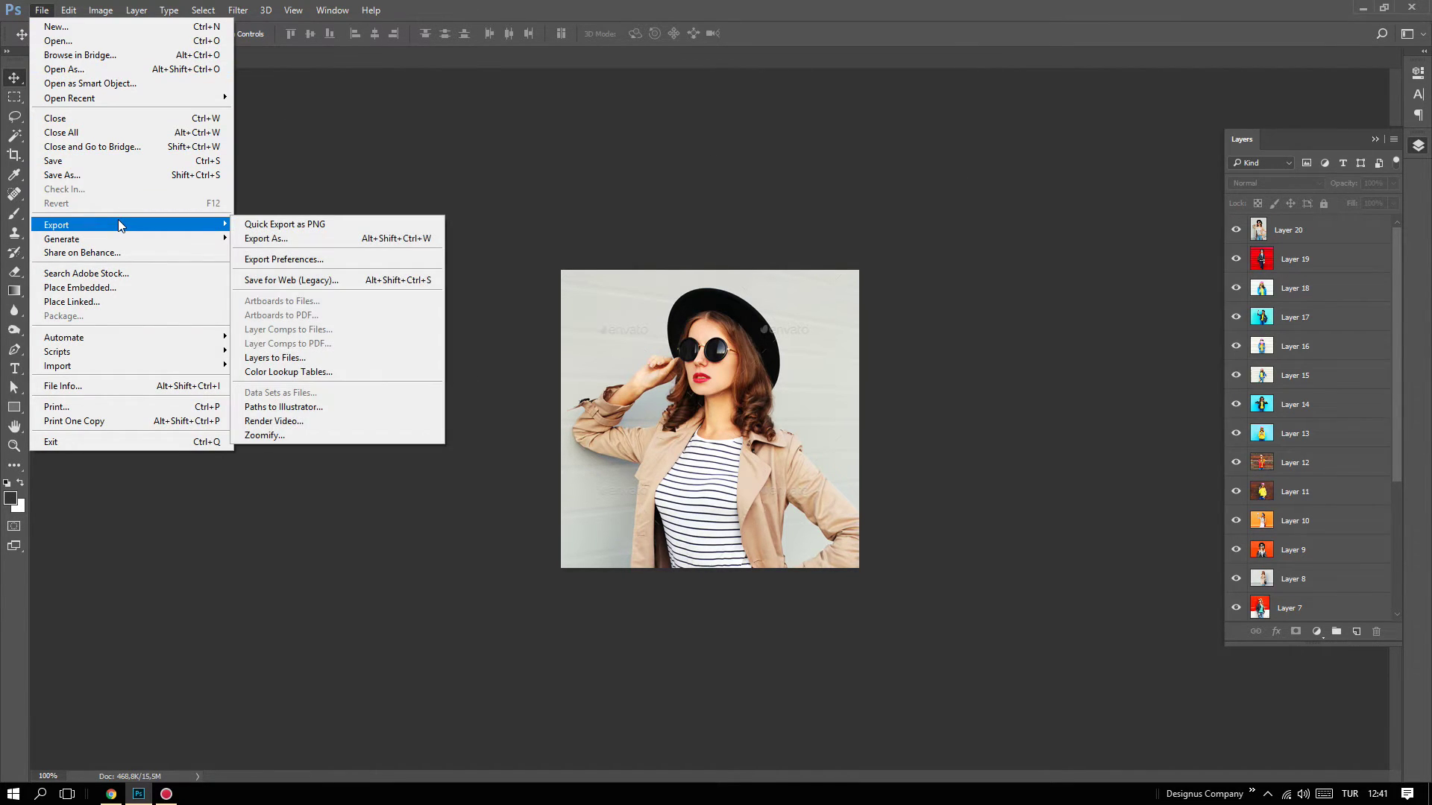
{"action": "left_click", "coordinate": [294, 361]}
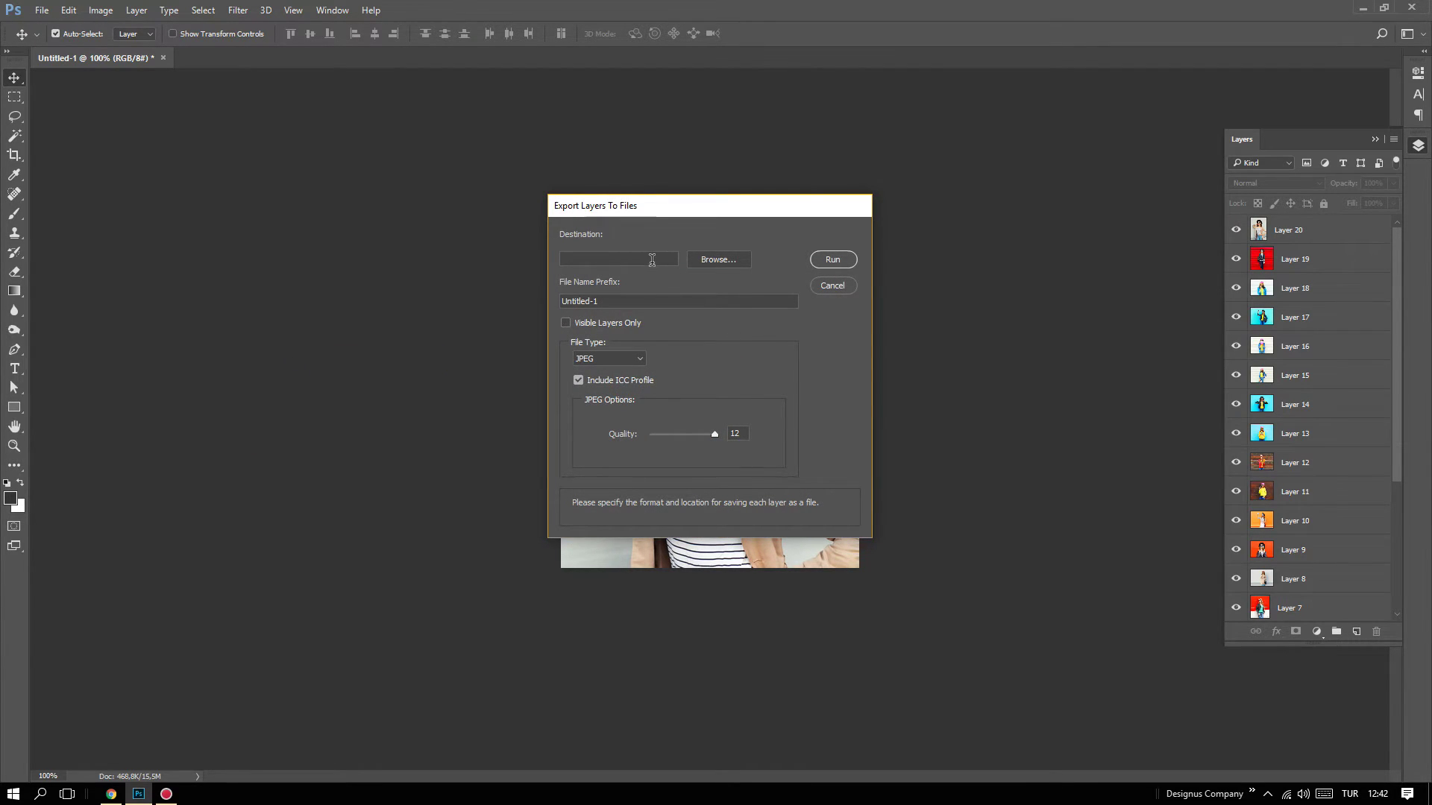
{"action": "left_click", "coordinate": [652, 260]}
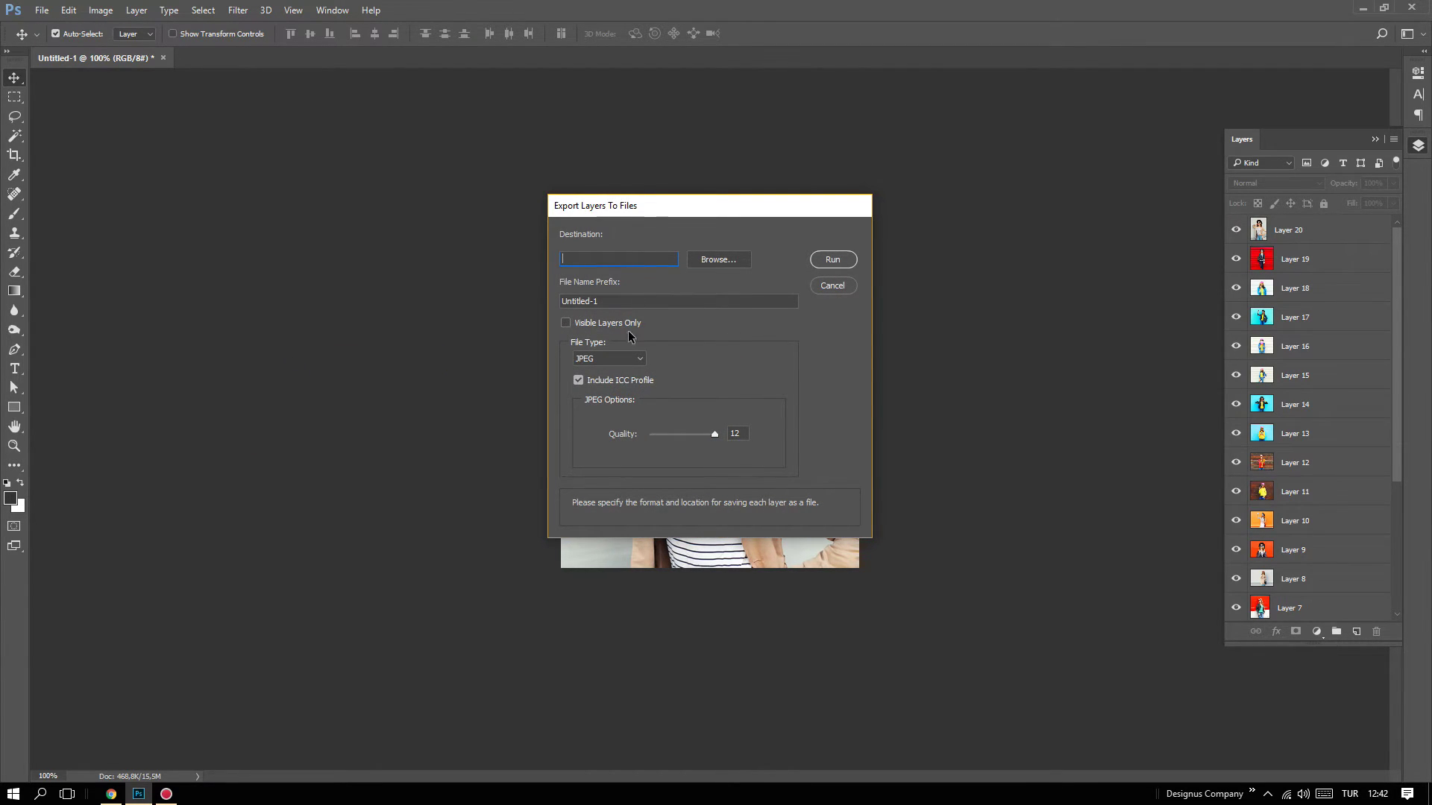
{"action": "left_click", "coordinate": [719, 261]}
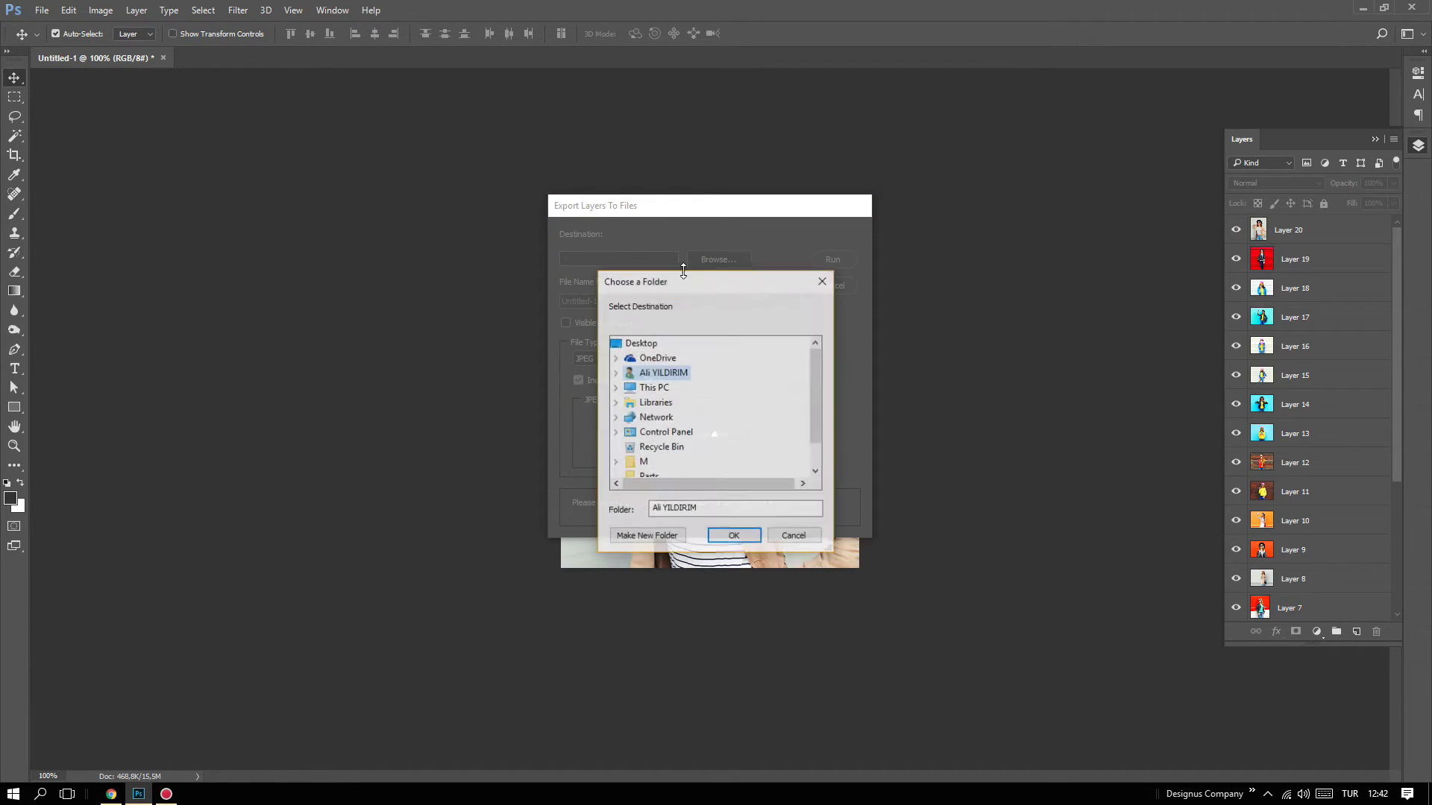
{"action": "left_click", "coordinate": [642, 344]}
{"action": "left_click", "coordinate": [646, 537]}
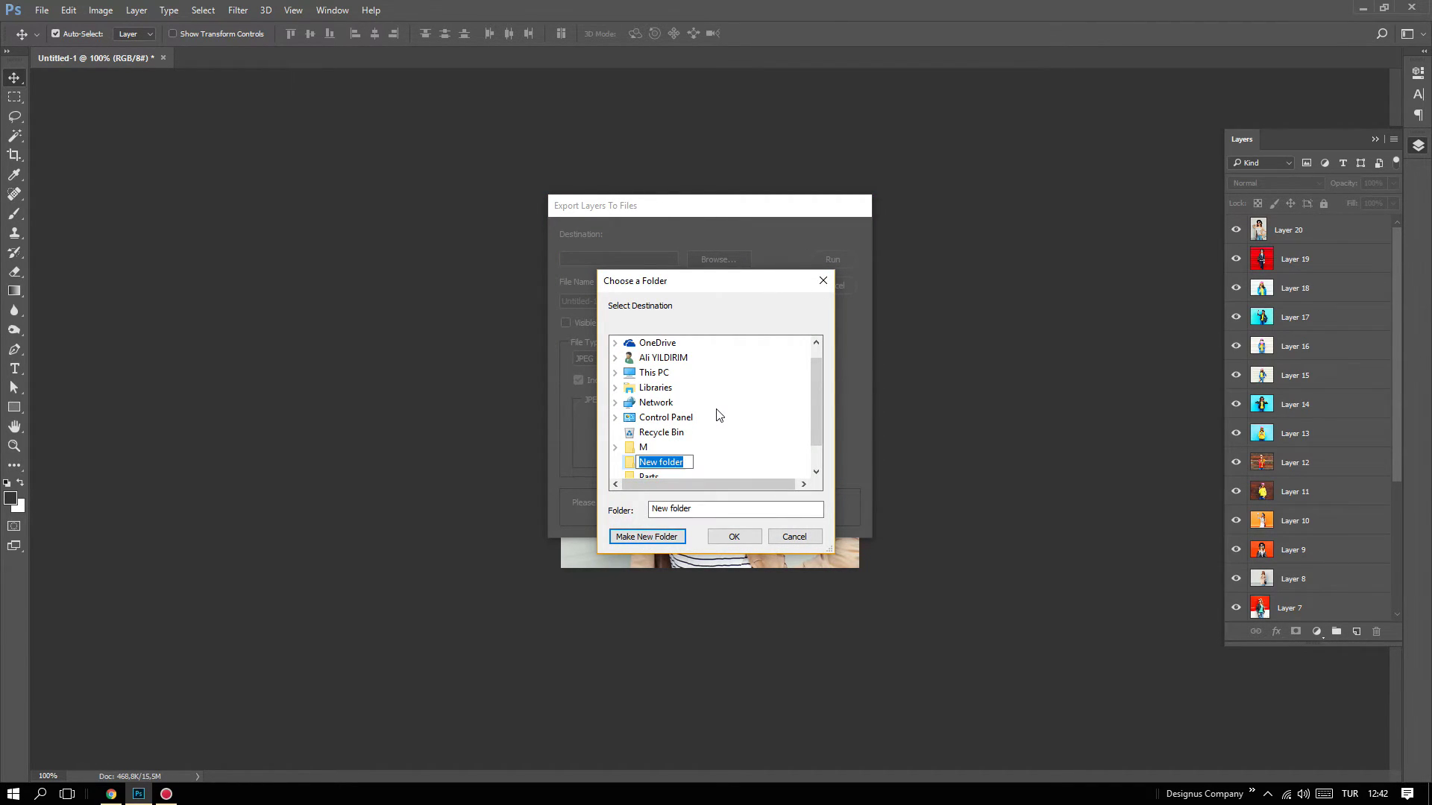
{"action": "type", "text": "Ürün Görselleri"}
{"action": "key", "text": "Return"}
{"action": "left_click", "coordinate": [731, 536]}
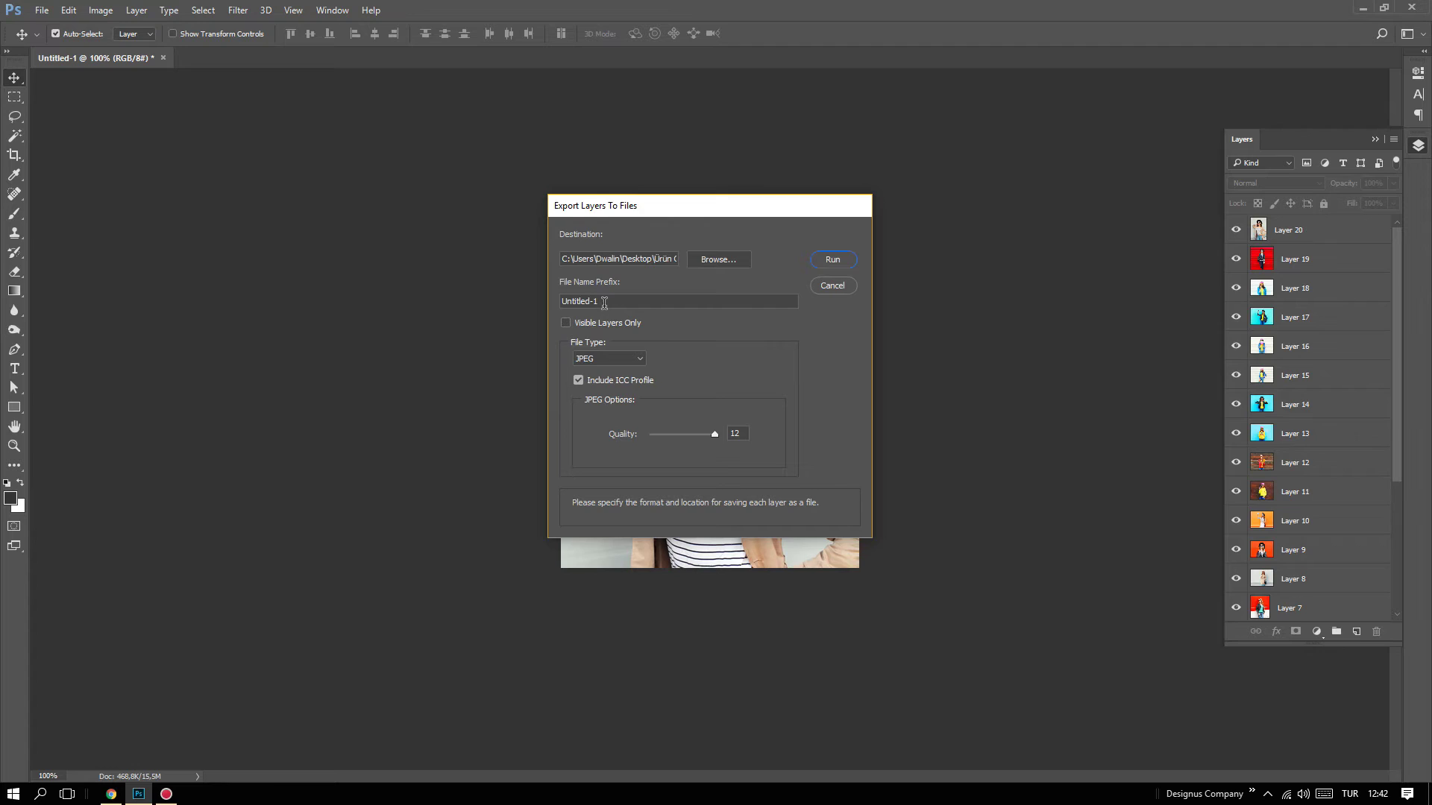
Step: Export all layers as JPEG at quality 9, dismiss the success alert, and show the desktop
{"action": "left_click_drag", "start_coordinate": [604, 302], "coordinate": [546, 303]}
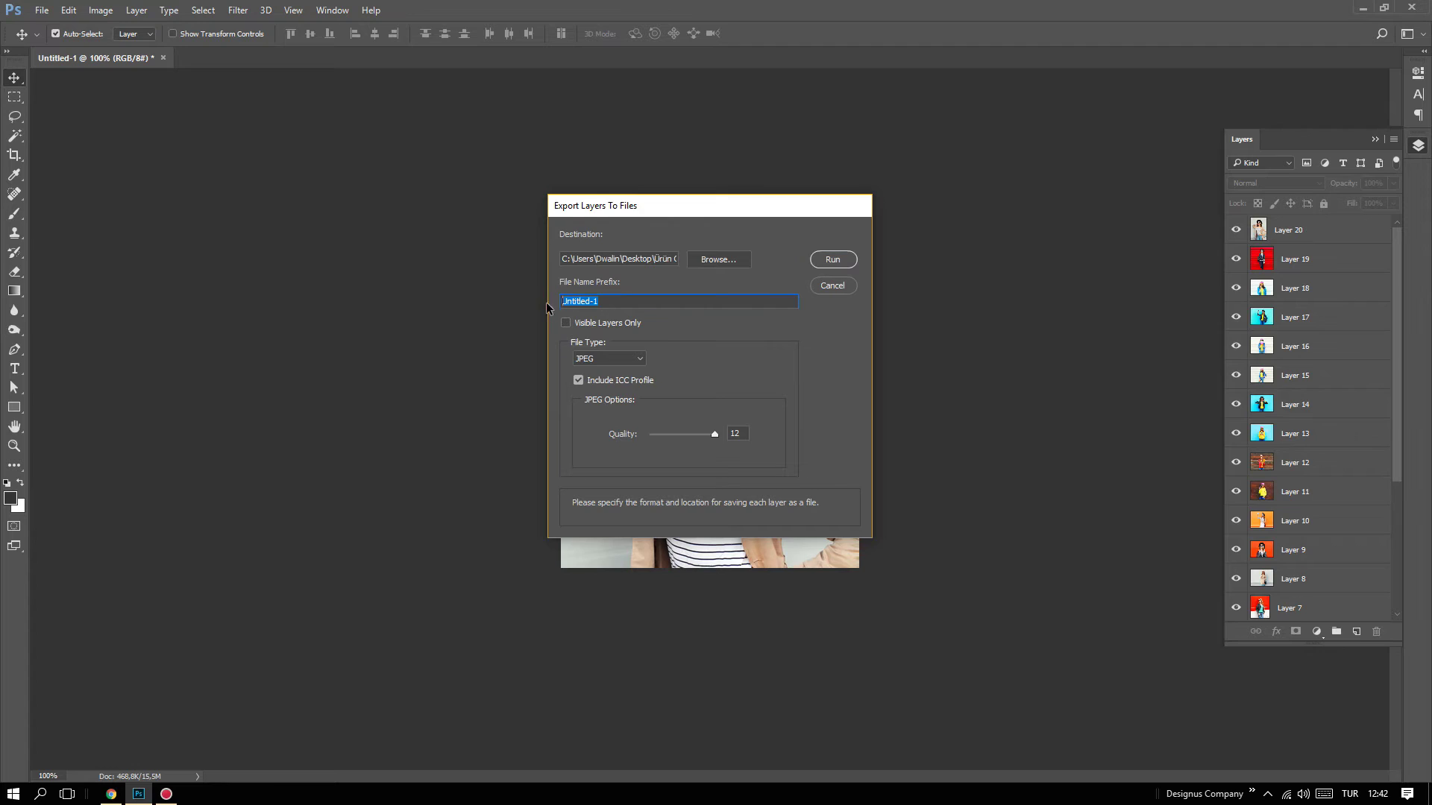
{"action": "left_click", "coordinate": [597, 360]}
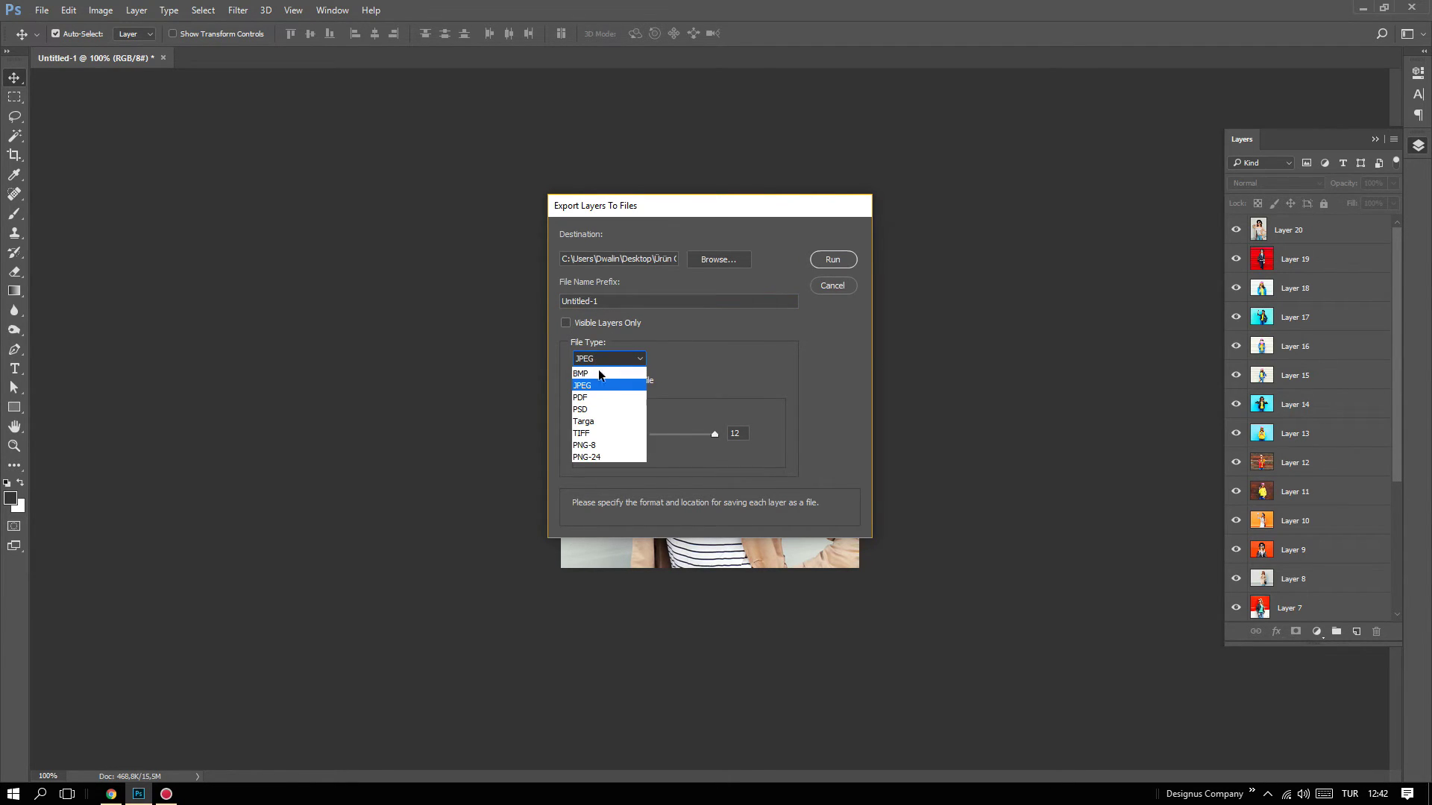
{"action": "left_click", "coordinate": [604, 362]}
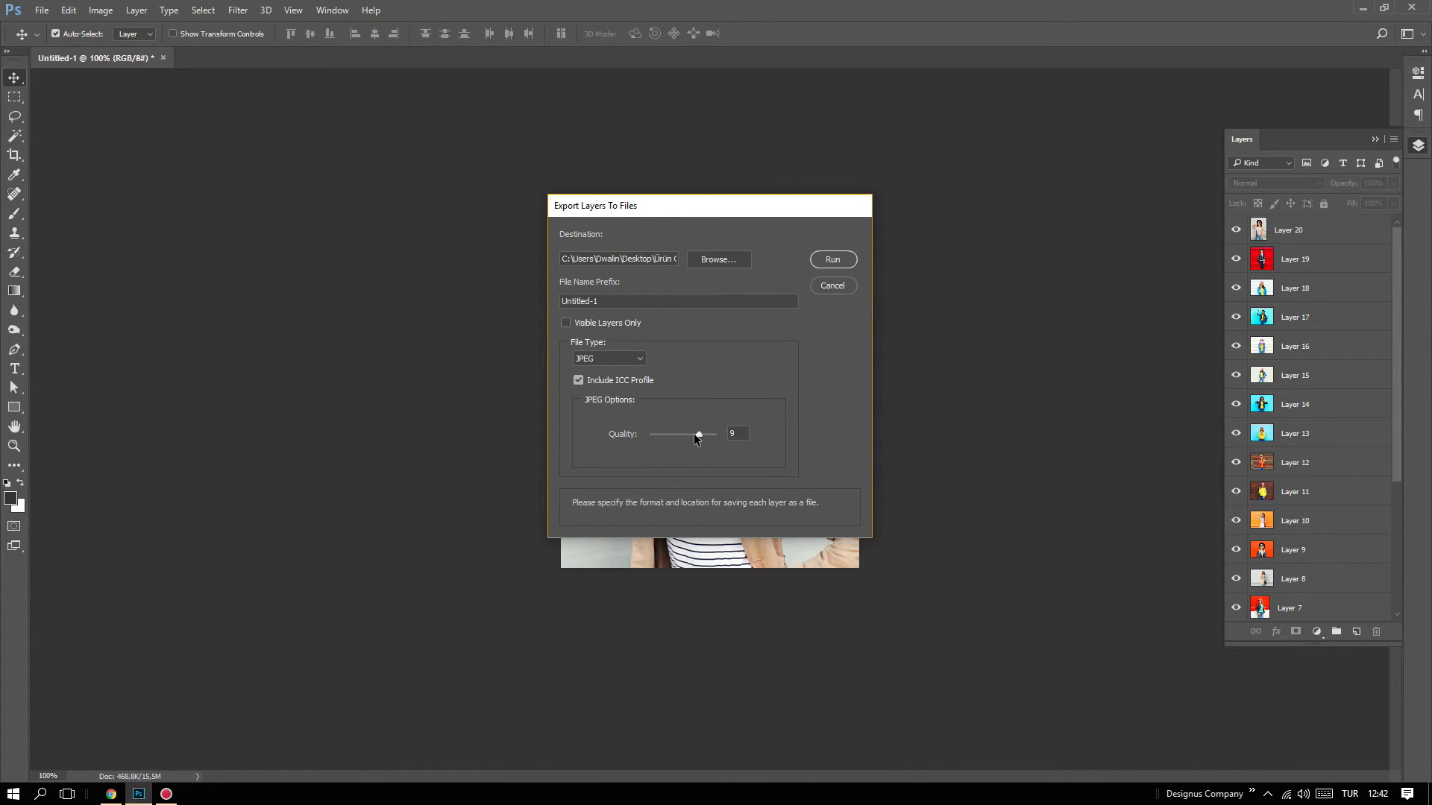
{"action": "double_click", "coordinate": [735, 434]}
{"action": "left_click", "coordinate": [833, 260]}
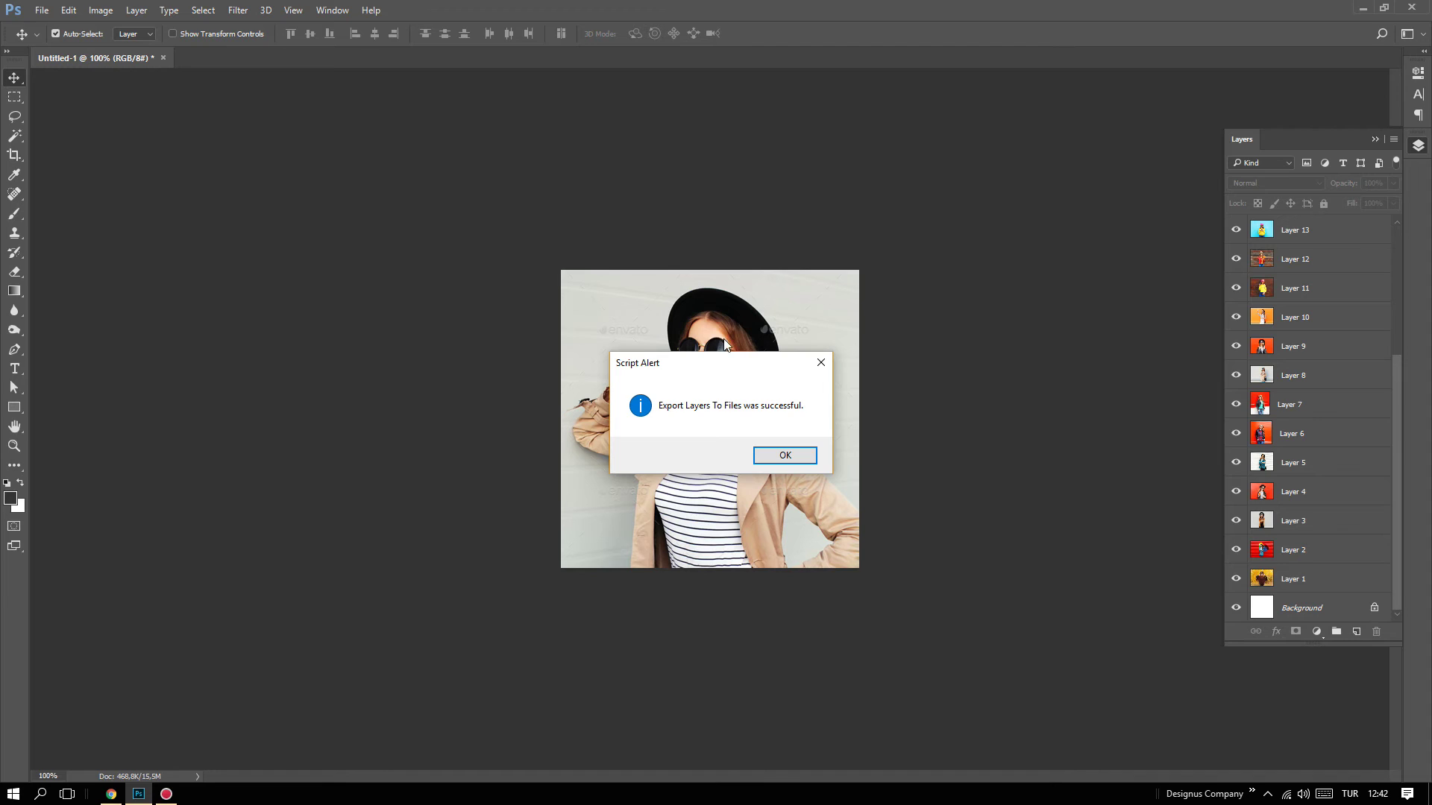
{"action": "left_click", "coordinate": [776, 454]}
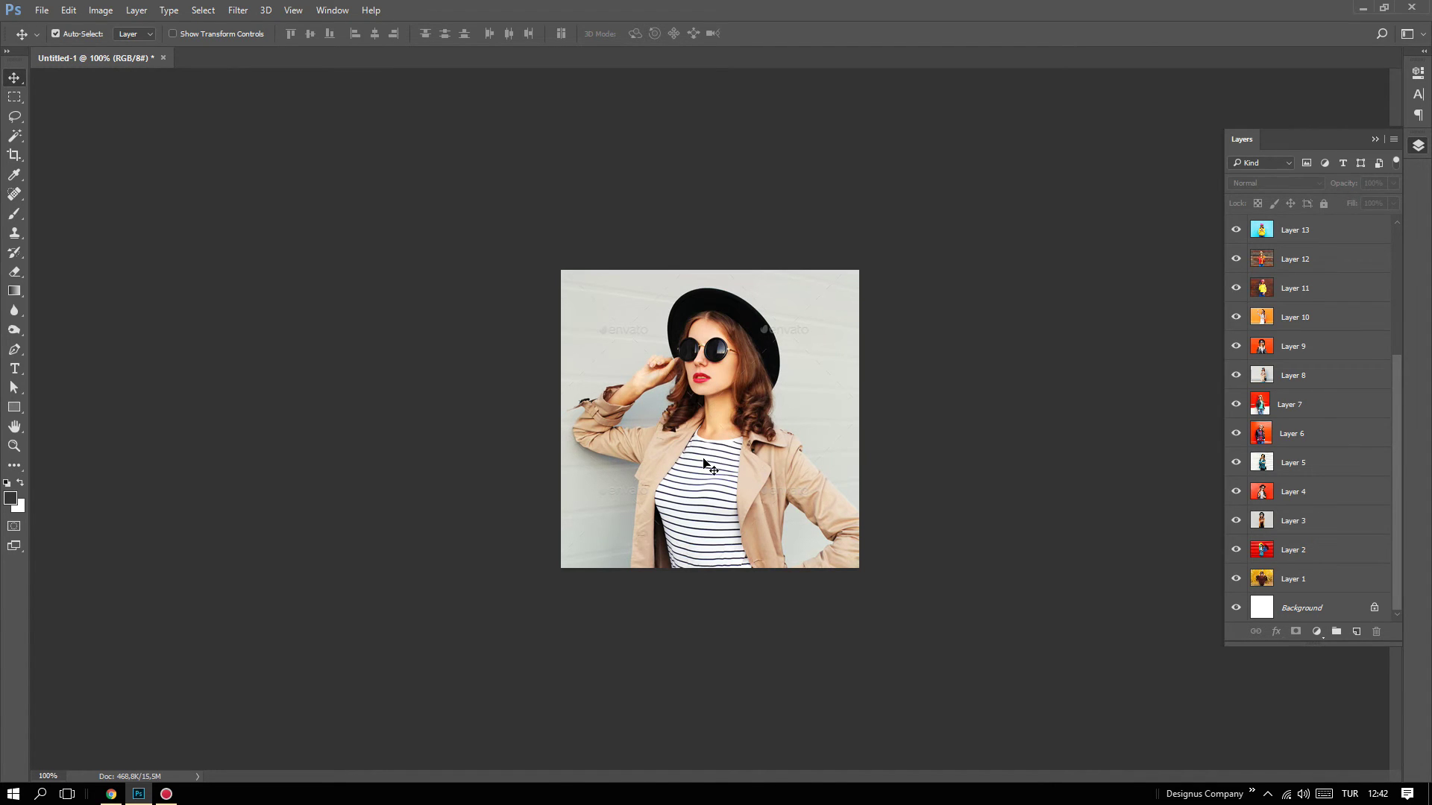
{"action": "key", "text": "super+d"}
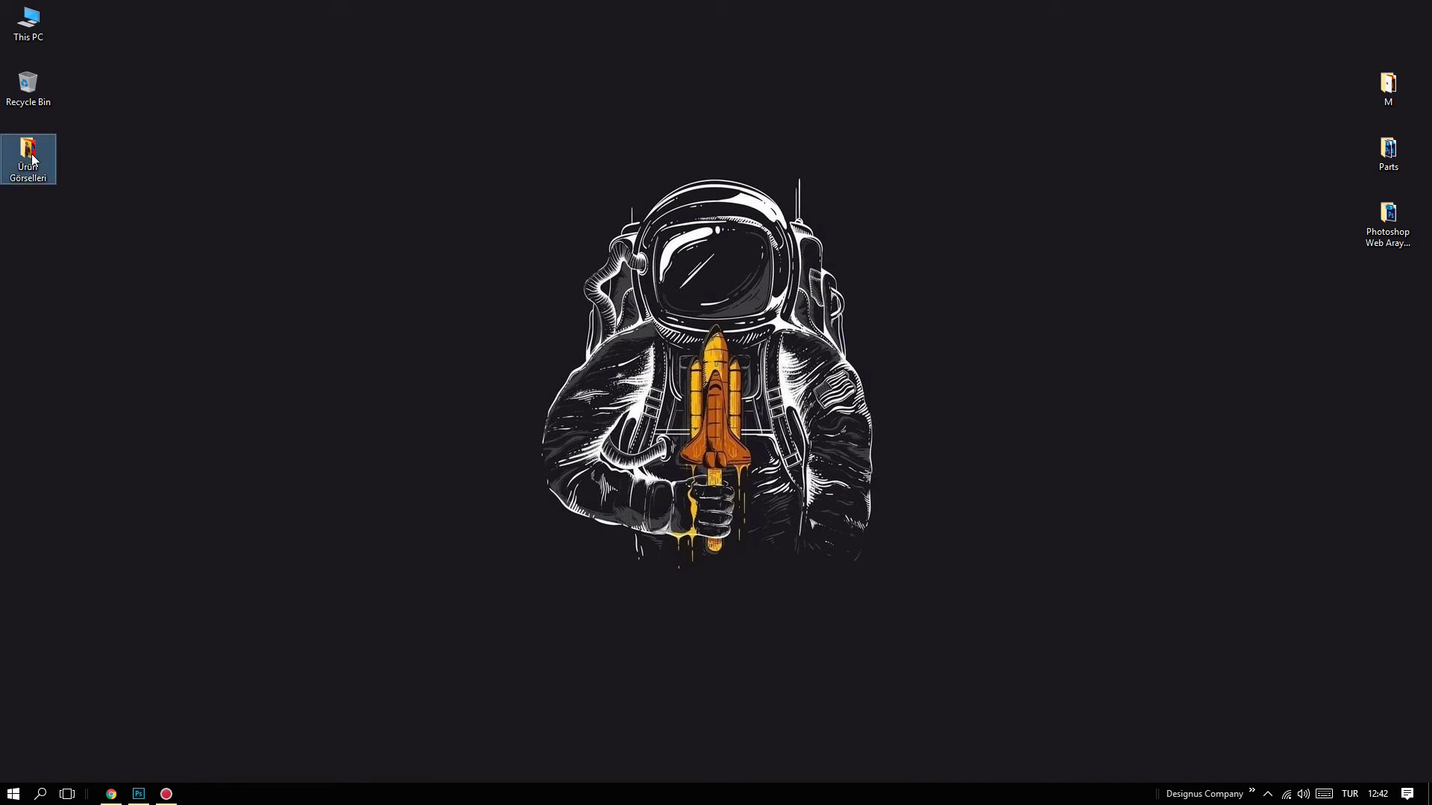
Step: Open Ürün Görselleri and step through the exported JPEGs up to Untitled-1_0005_Layer 15.jpg
{"action": "double_click", "coordinate": [28, 153]}
{"action": "double_click", "coordinate": [164, 160]}
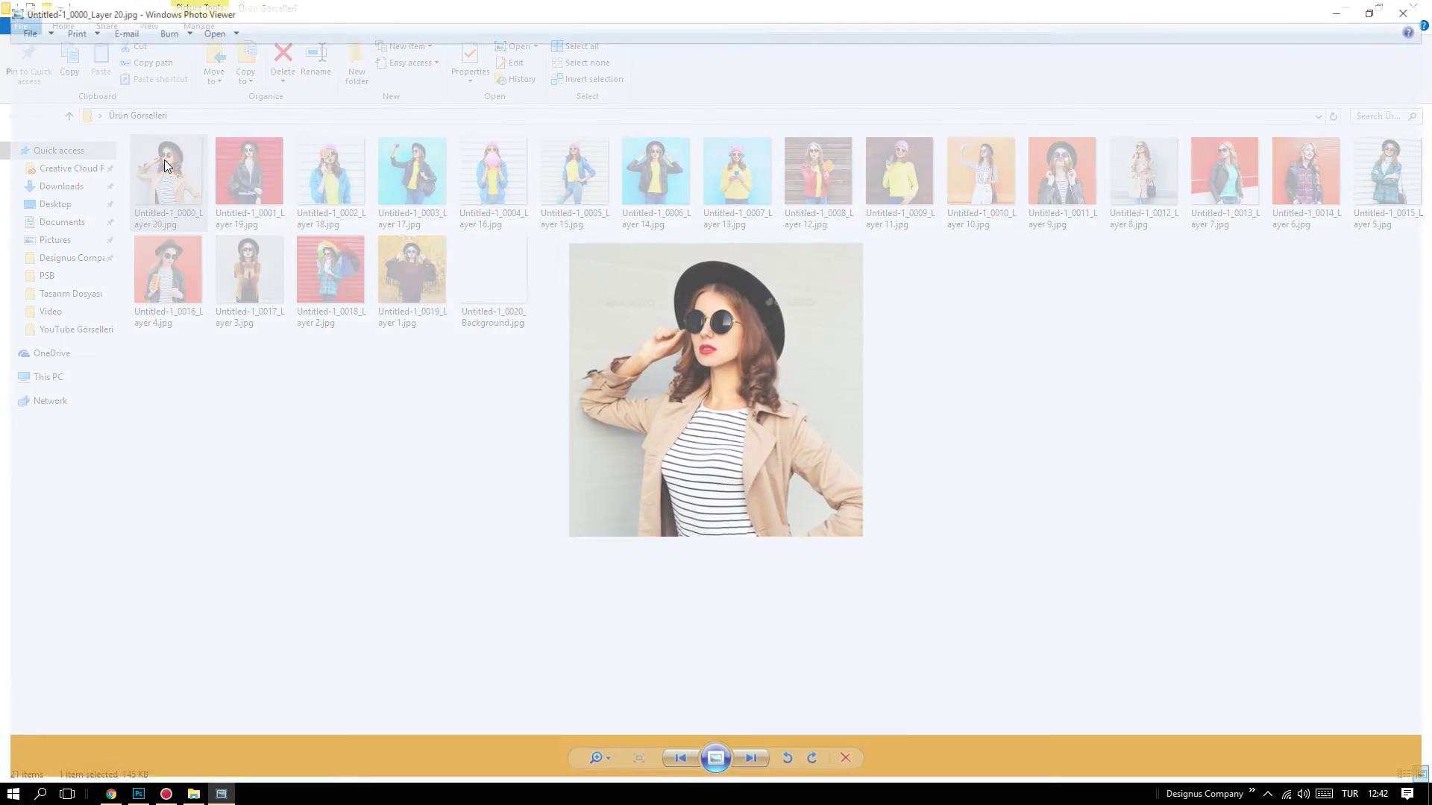
{"action": "key", "text": "Right"}
{"action": "key", "text": "Right"}
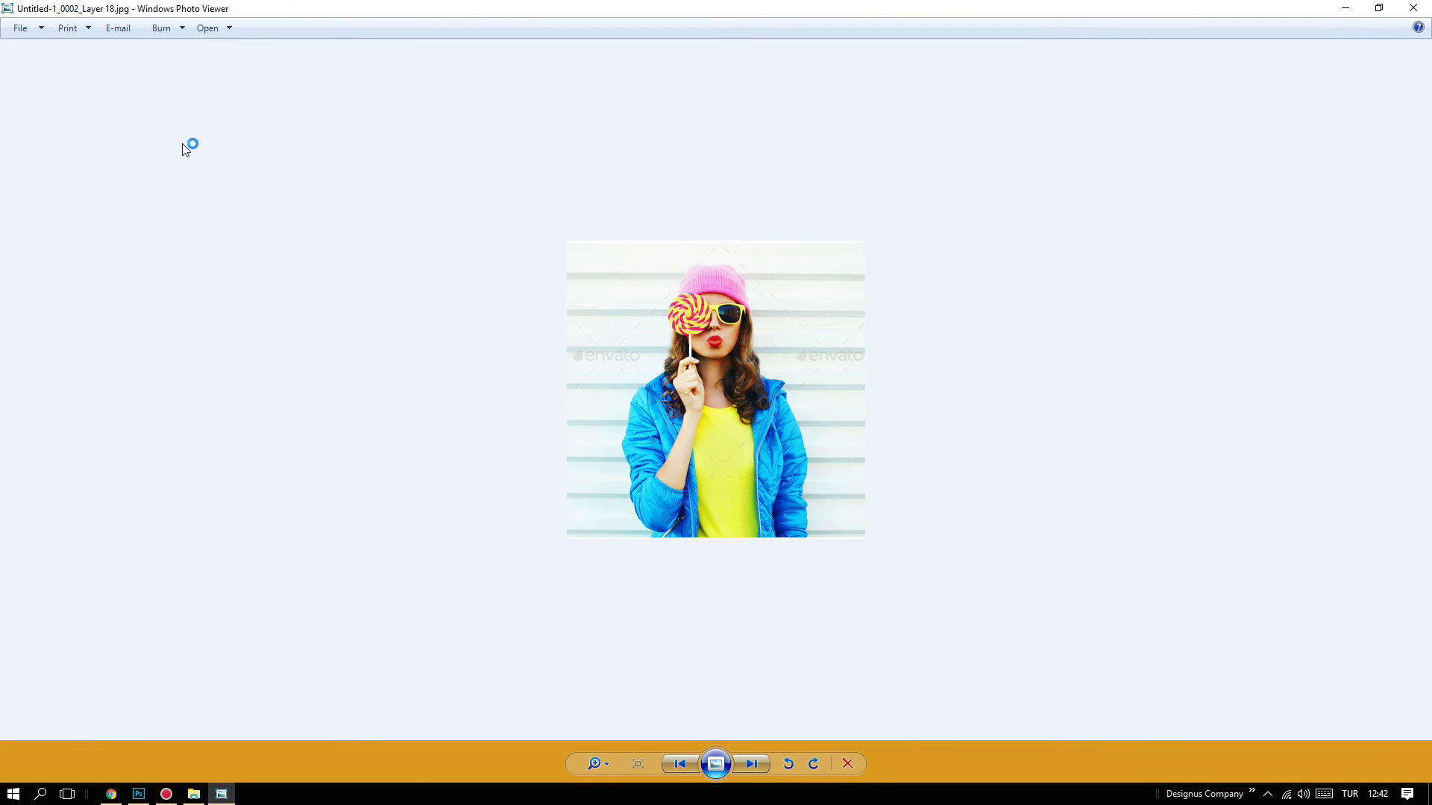
{"action": "key", "text": "Right"}
{"action": "key", "text": "Right"}
{"action": "key", "text": "Right"}
{"action": "key", "text": "Right"}
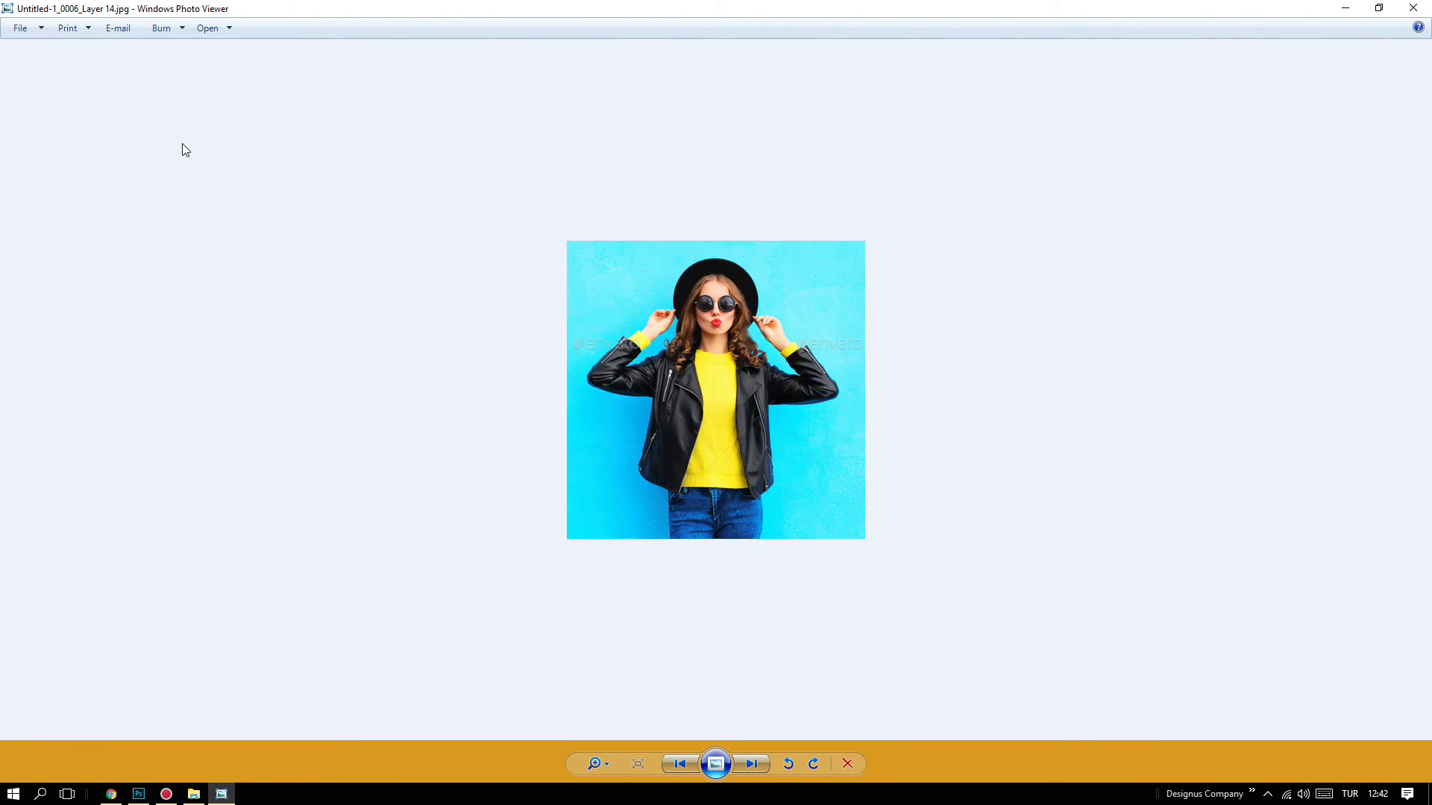
{"action": "key", "text": "Right"}
{"action": "key", "text": "Right"}
{"action": "key", "text": "Right"}
{"action": "key", "text": "Right"}
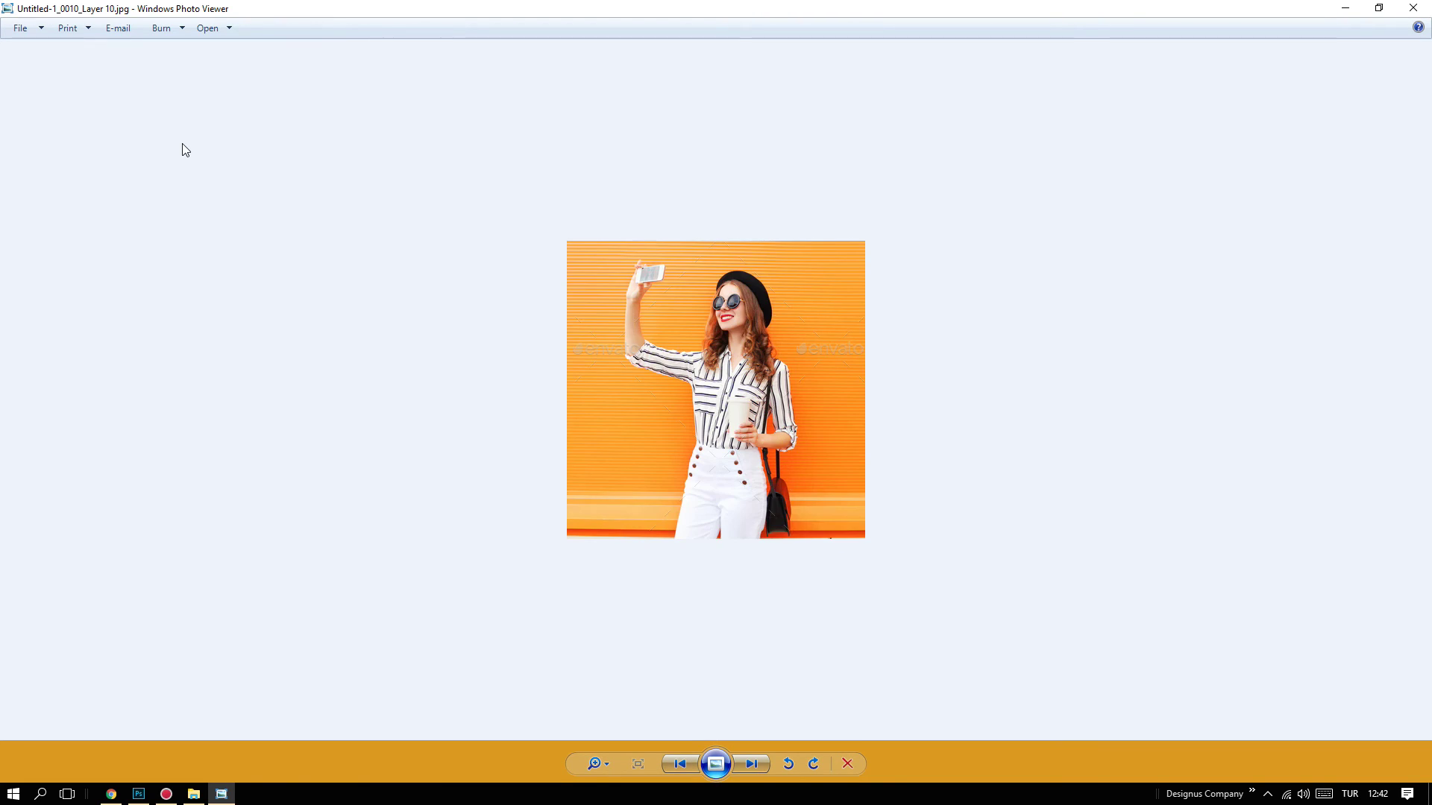
{"action": "key", "text": "Right"}
{"action": "key", "text": "Right"}
{"action": "key", "text": "Right"}
{"action": "key", "text": "Right"}
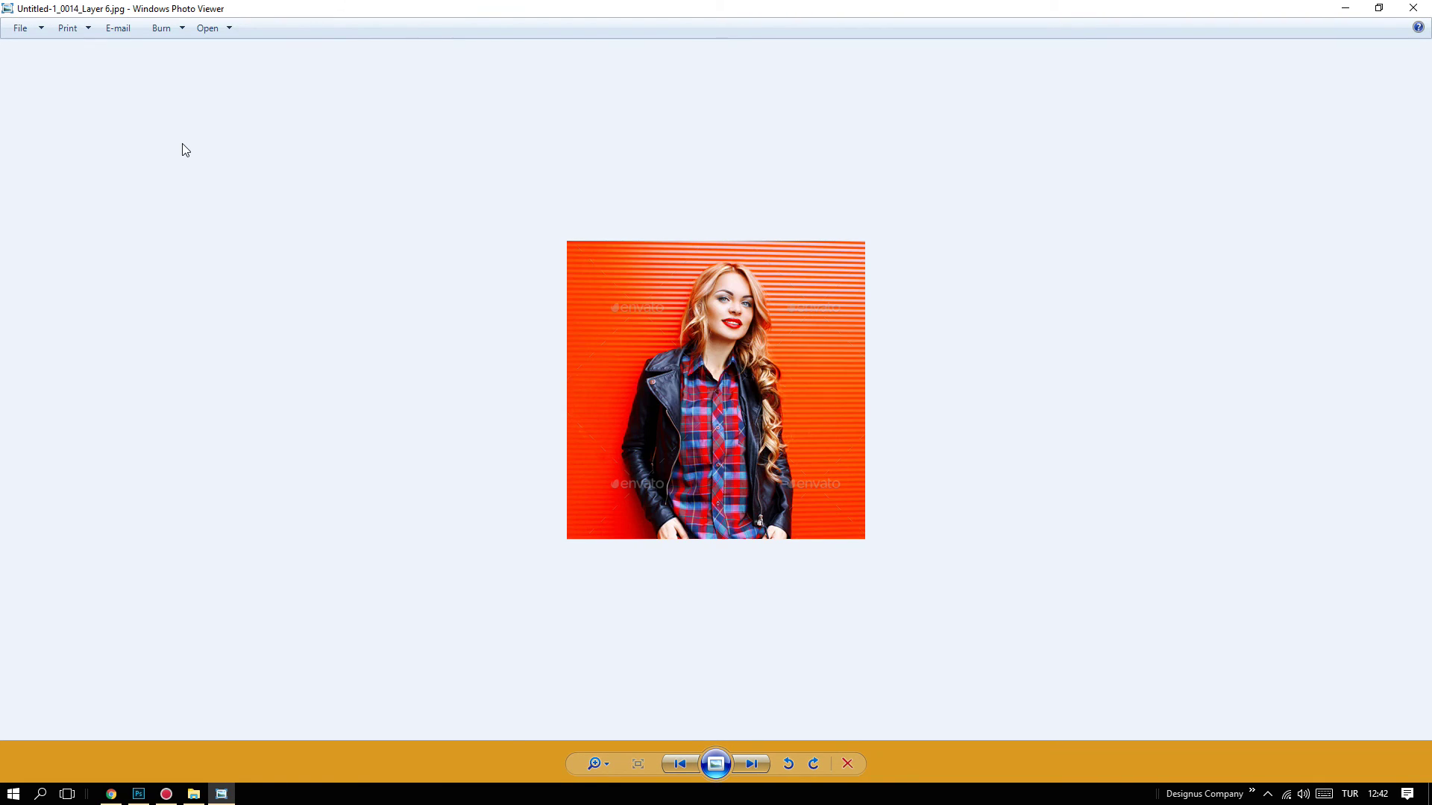
{"action": "key", "text": "Right"}
{"action": "key", "text": "Right"}
{"action": "key", "text": "Right"}
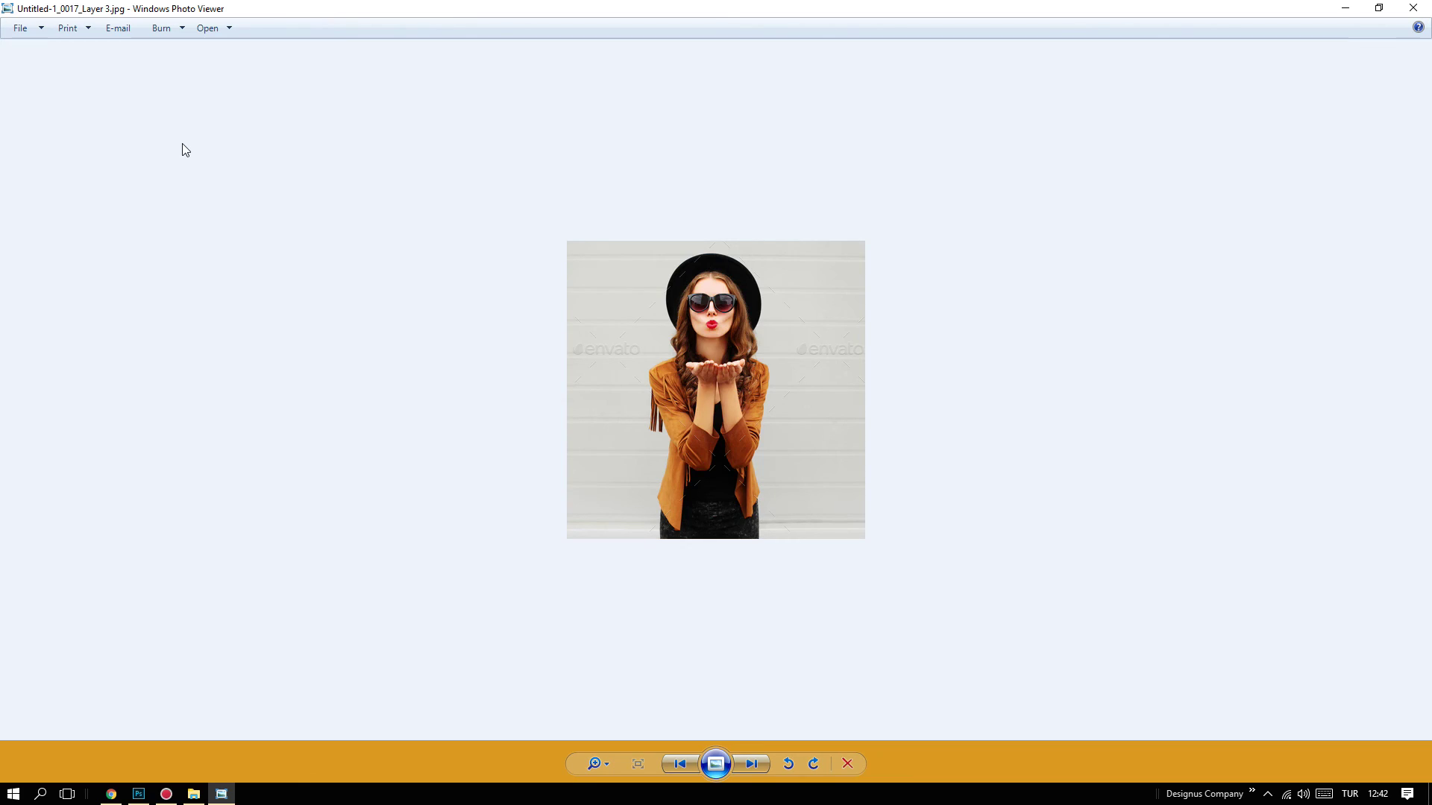
{"action": "key", "text": "Right"}
{"action": "key", "text": "Right"}
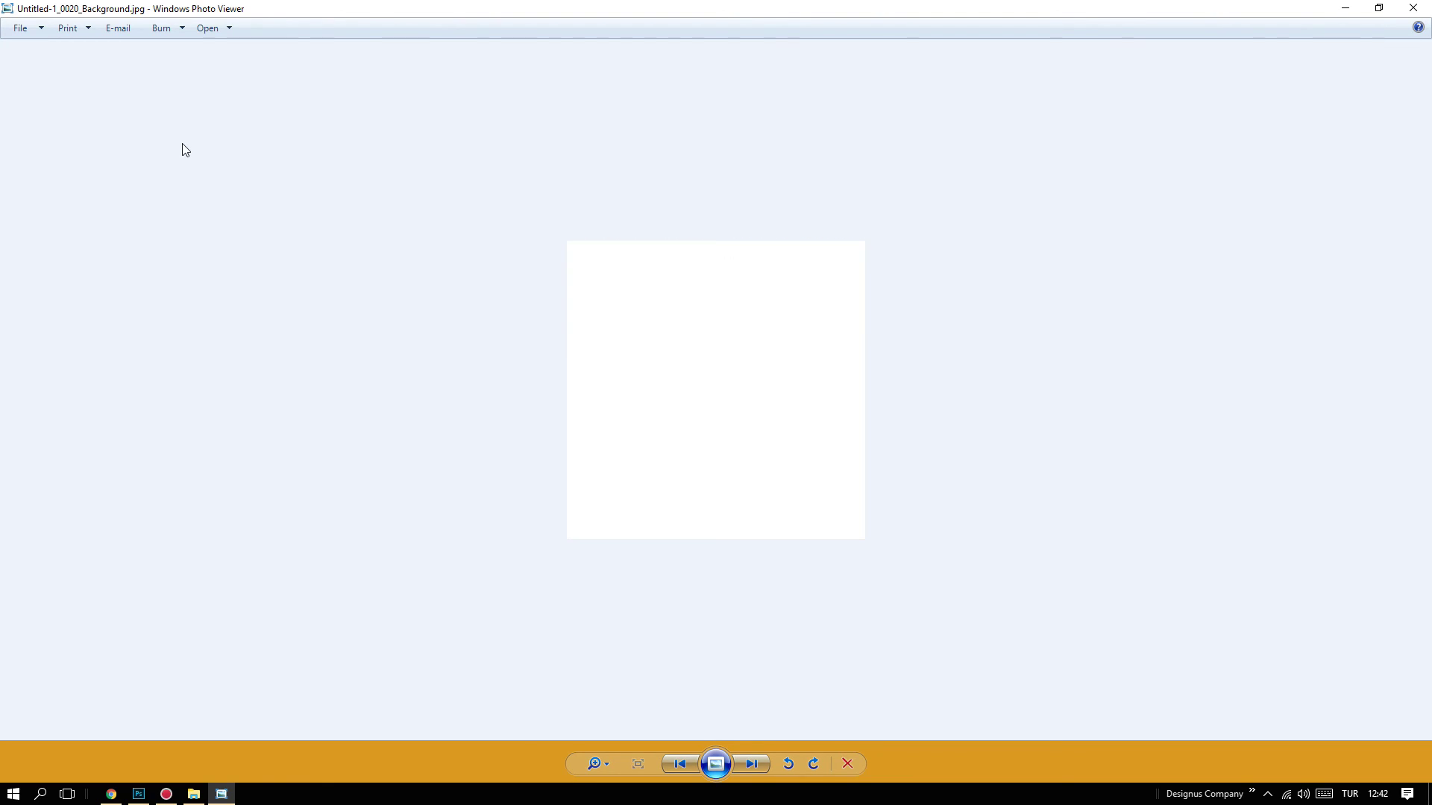
{"action": "key", "text": "Right"}
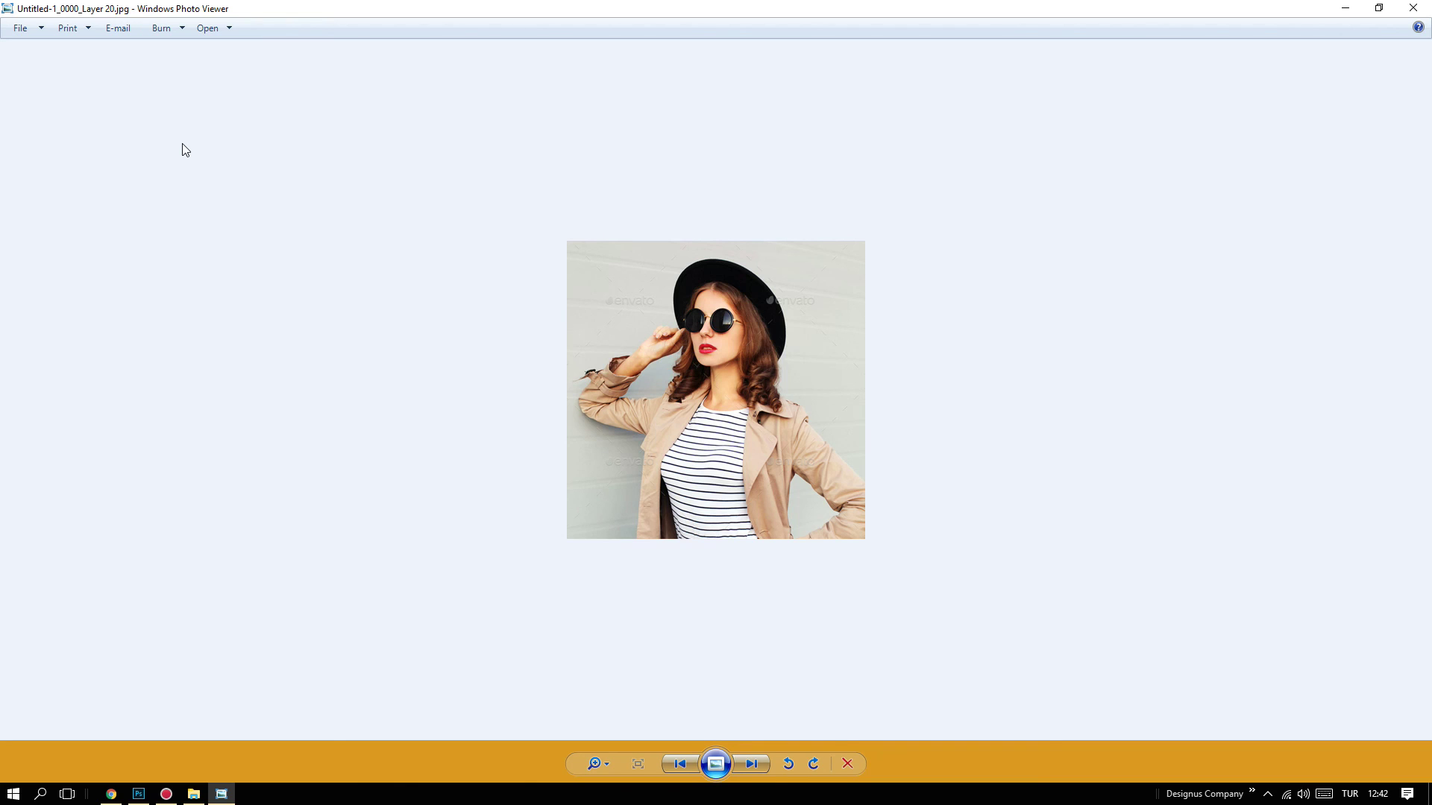
{"action": "key", "text": "Right"}
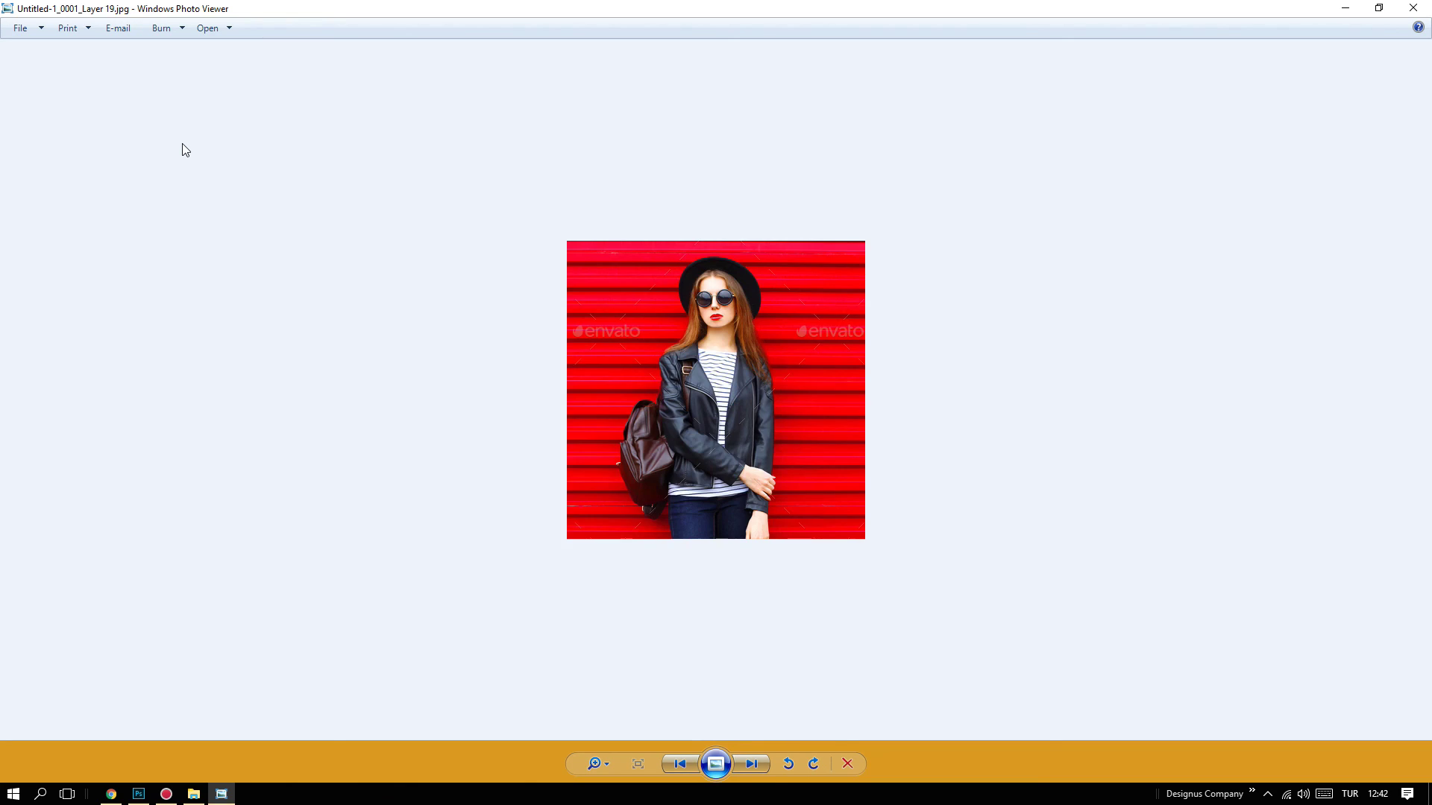
{"action": "key", "text": "Right"}
{"action": "key", "text": "Right"}
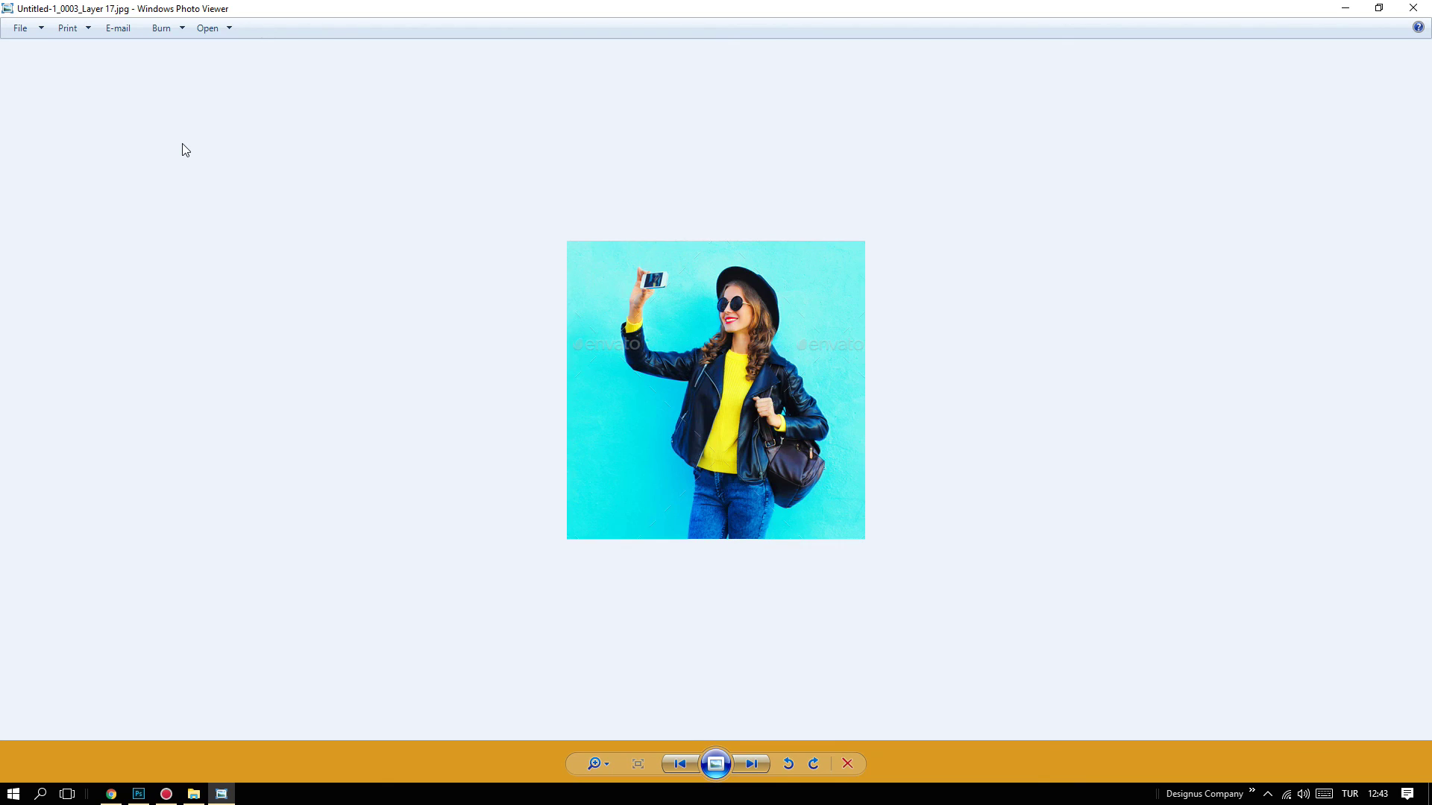
{"action": "key", "text": "Right"}
{"action": "key", "text": "Right"}
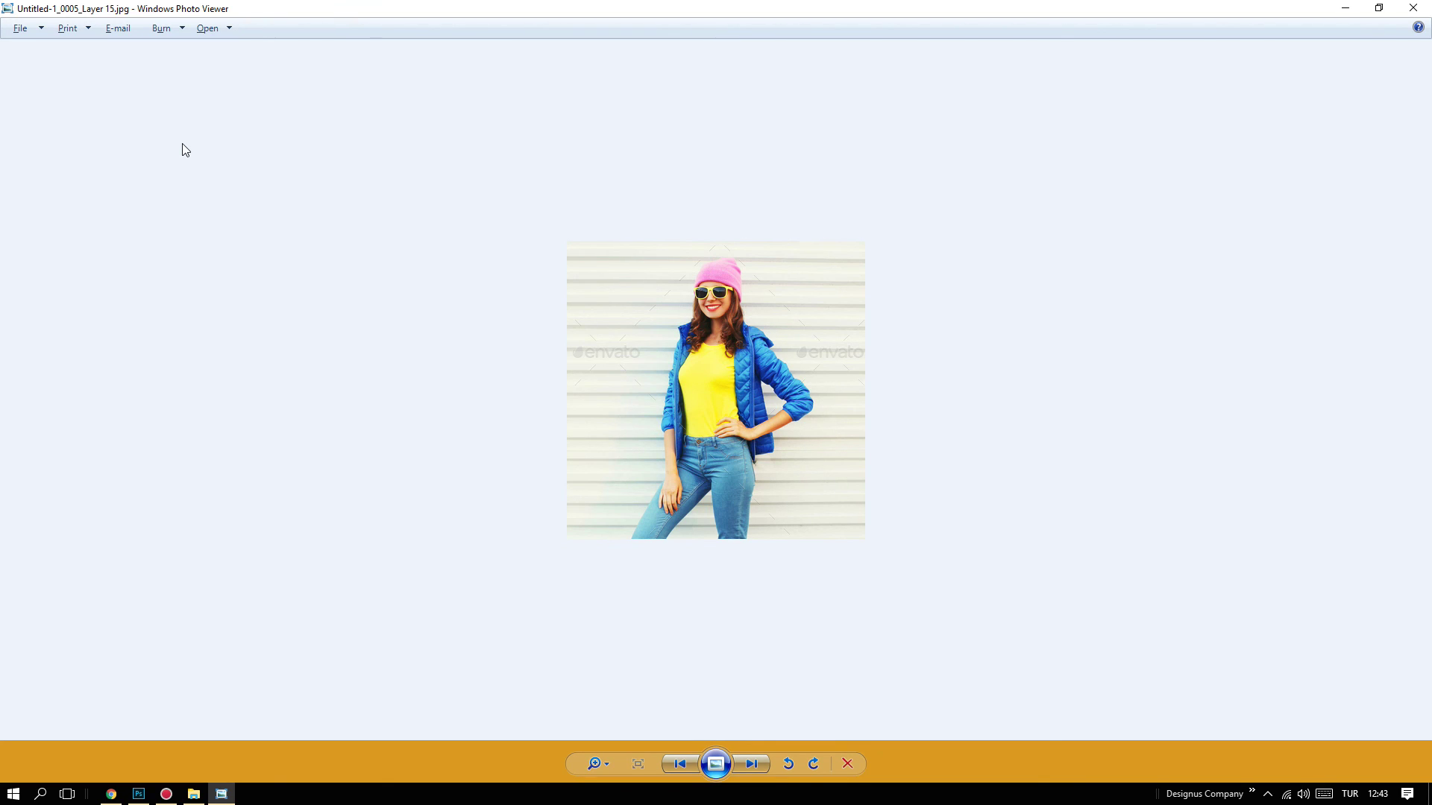